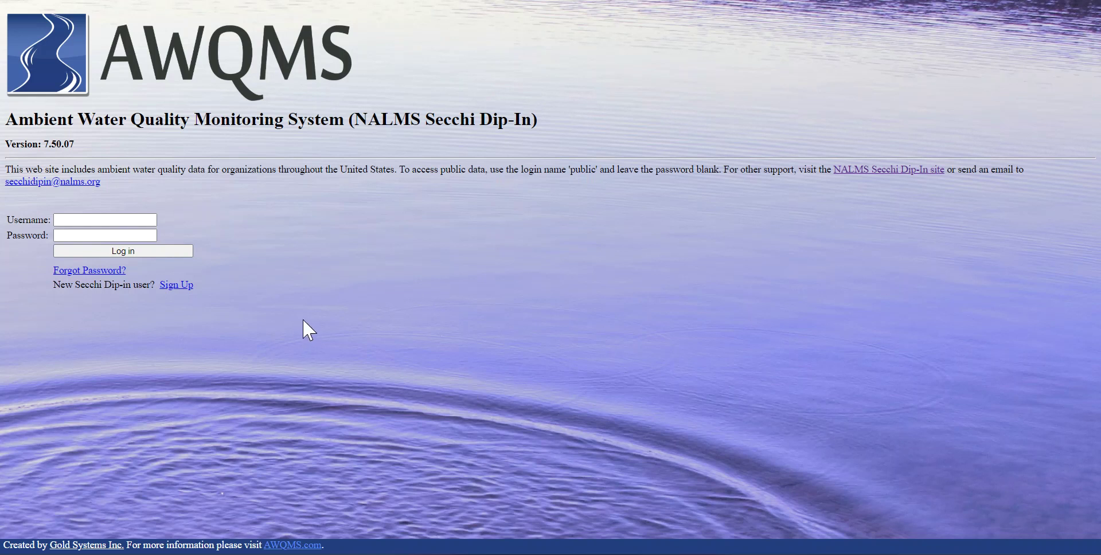
# Step: Log in with the username nalmspublic, leaving the password blank
pyautogui.click(100, 222)
pyautogui.press('Escape')
pyautogui.click(103, 224)
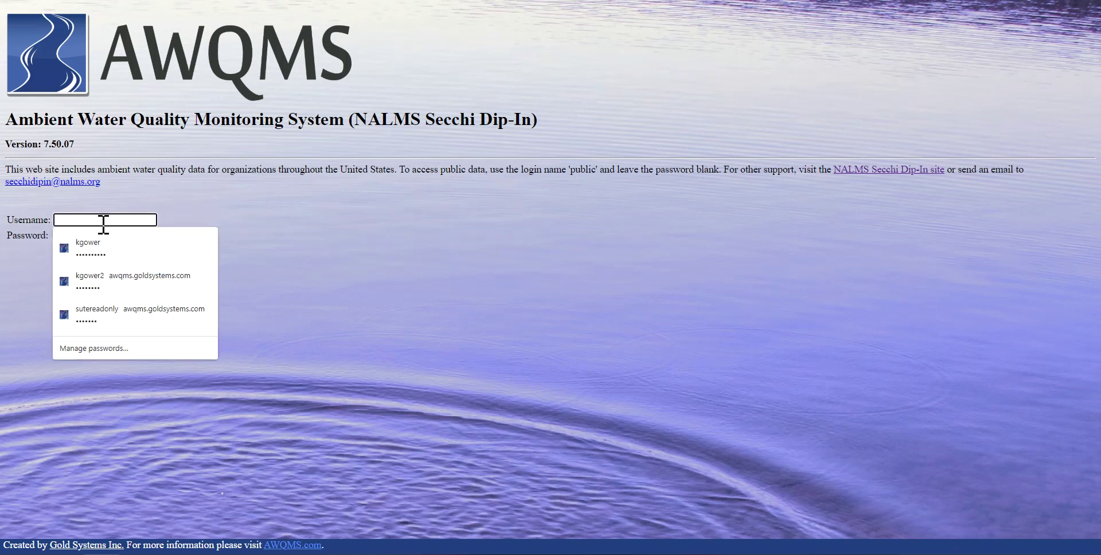
pyautogui.write('nalmspub')
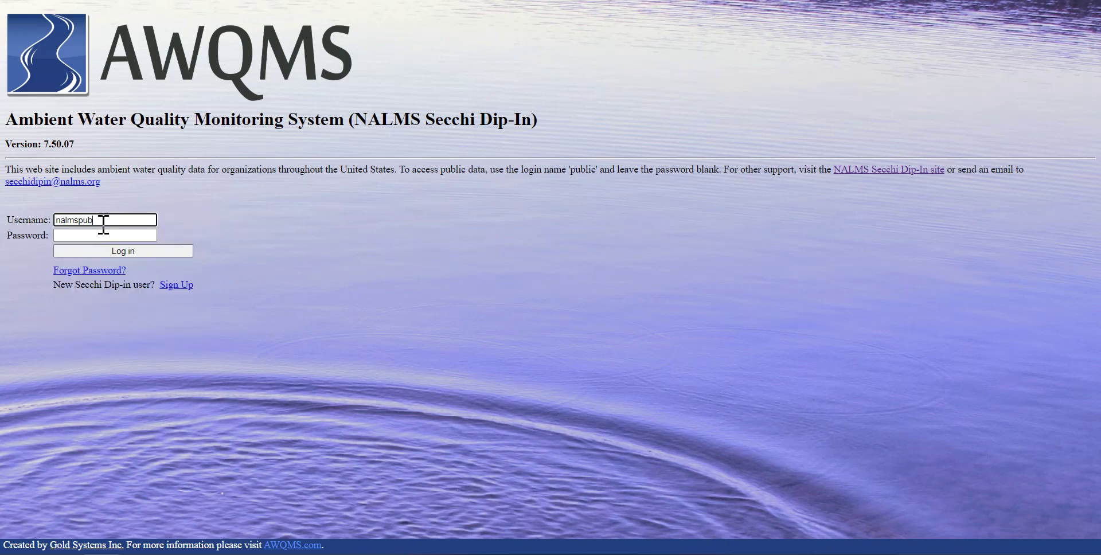
pyautogui.write('lic')
pyautogui.click(271, 215)
pyautogui.click(136, 254)
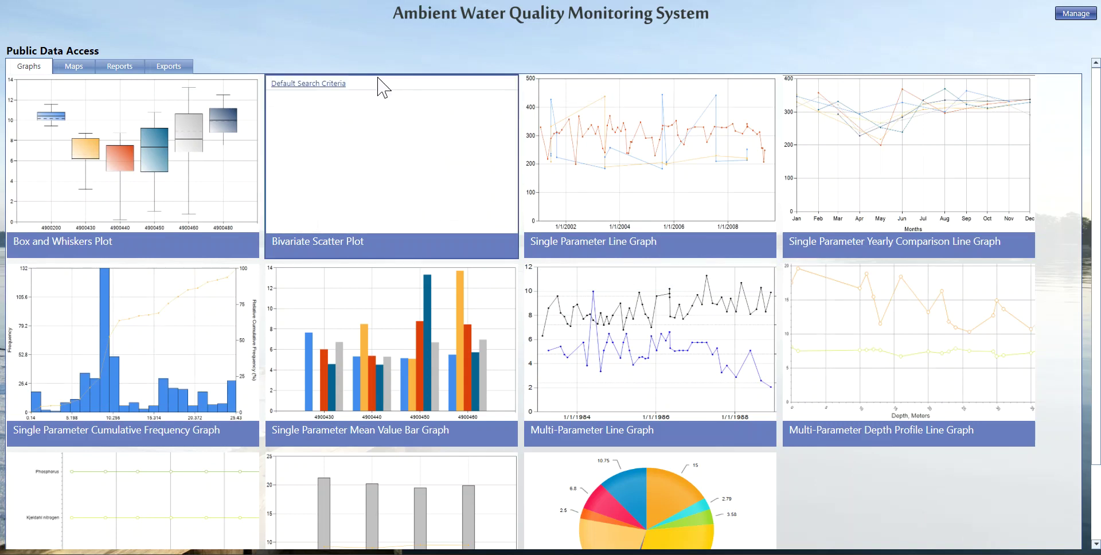
# Step: Look through the public maps, reports and exports, and return to the graph types
pyautogui.click(71, 66)
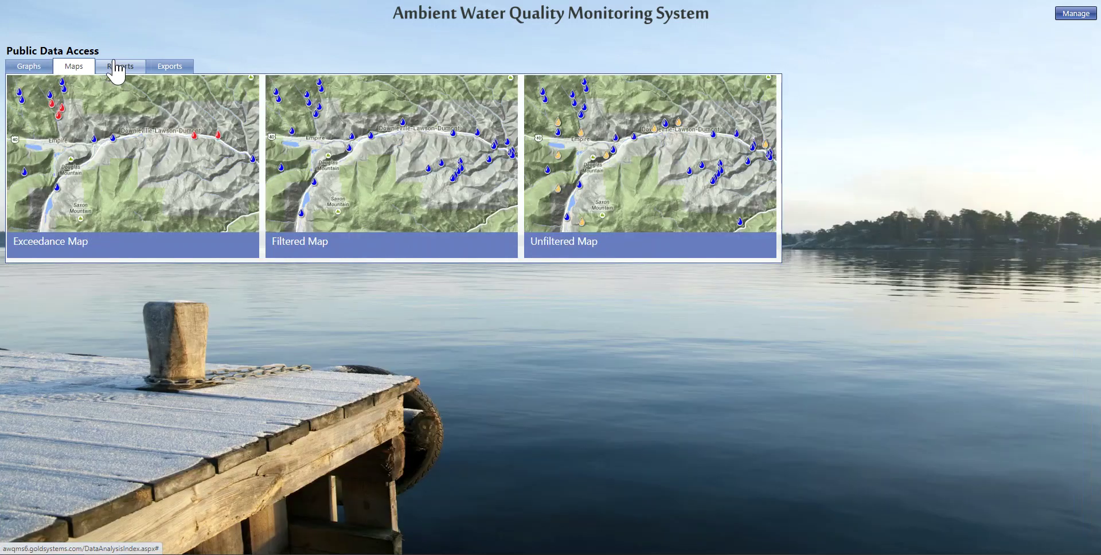
pyautogui.click(118, 67)
pyautogui.click(166, 66)
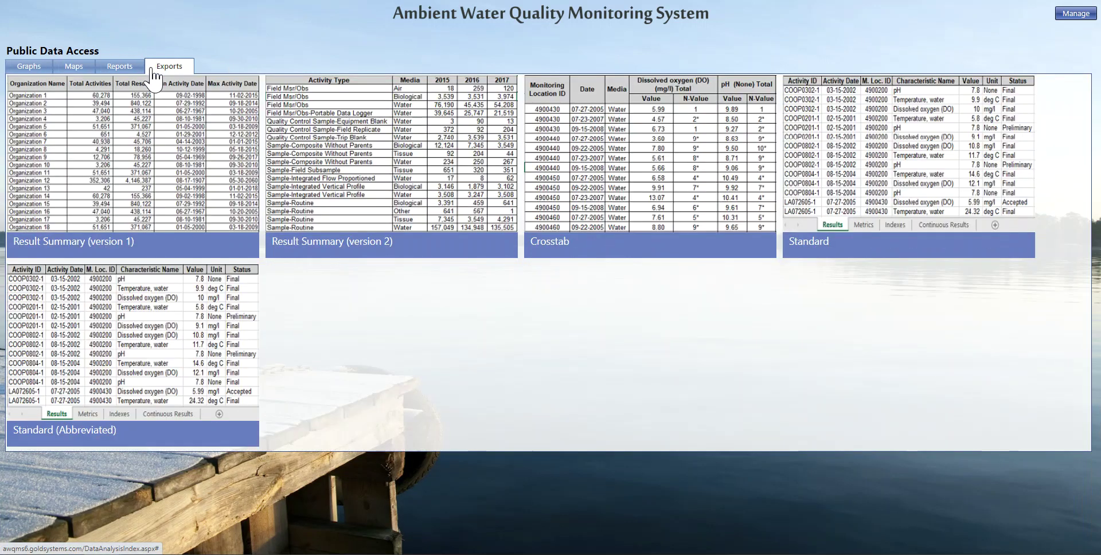
pyautogui.moveTo(101, 124)
pyautogui.click(35, 67)
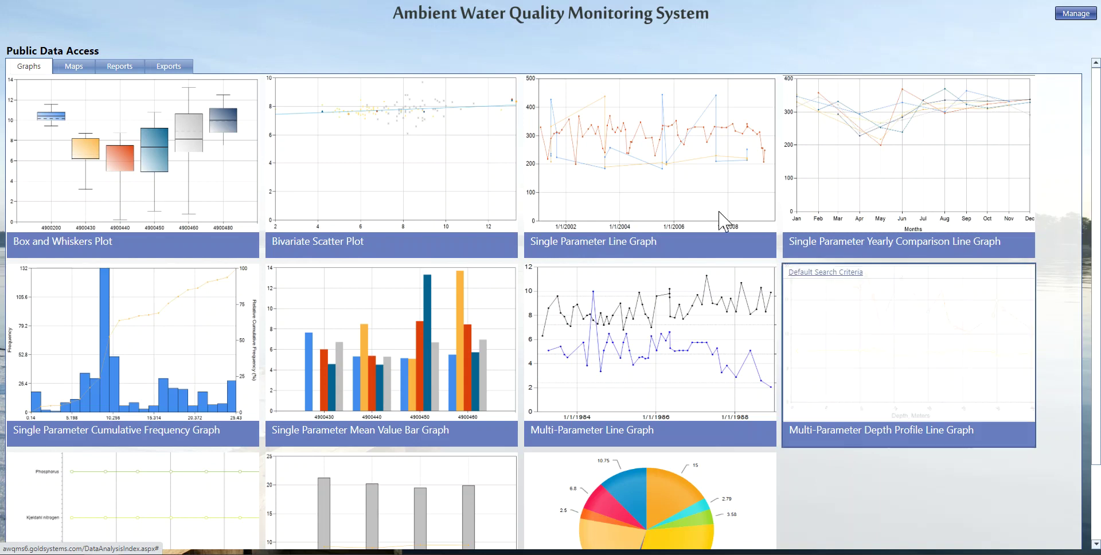
# Step: Open the Single Parameter Line Graph search "Past 3 years - you choose location" to choose locations on the map
pyautogui.moveTo(609, 184)
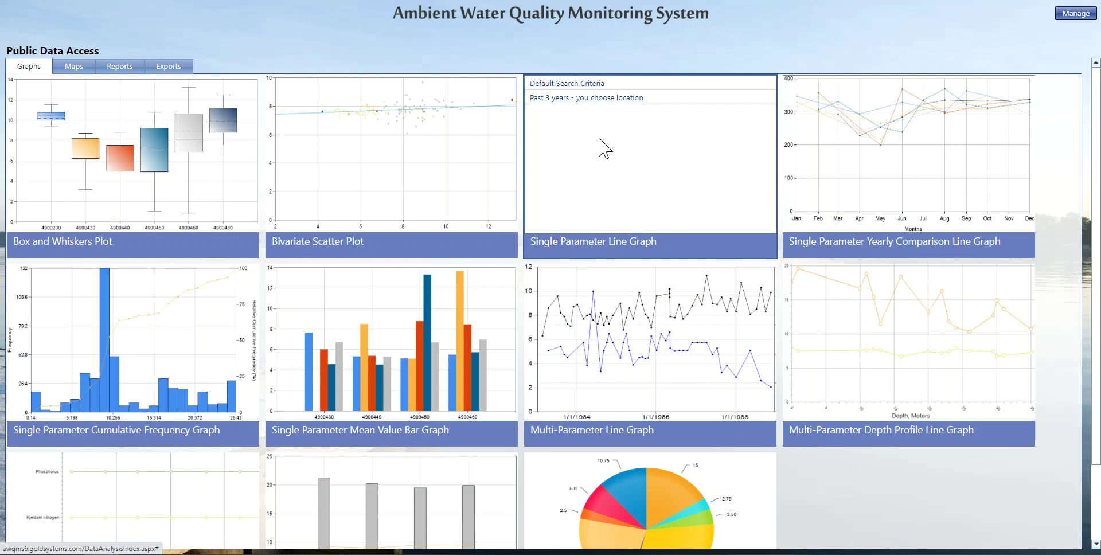
pyautogui.scroll(-2, 600, 143)
pyautogui.moveTo(634, 241)
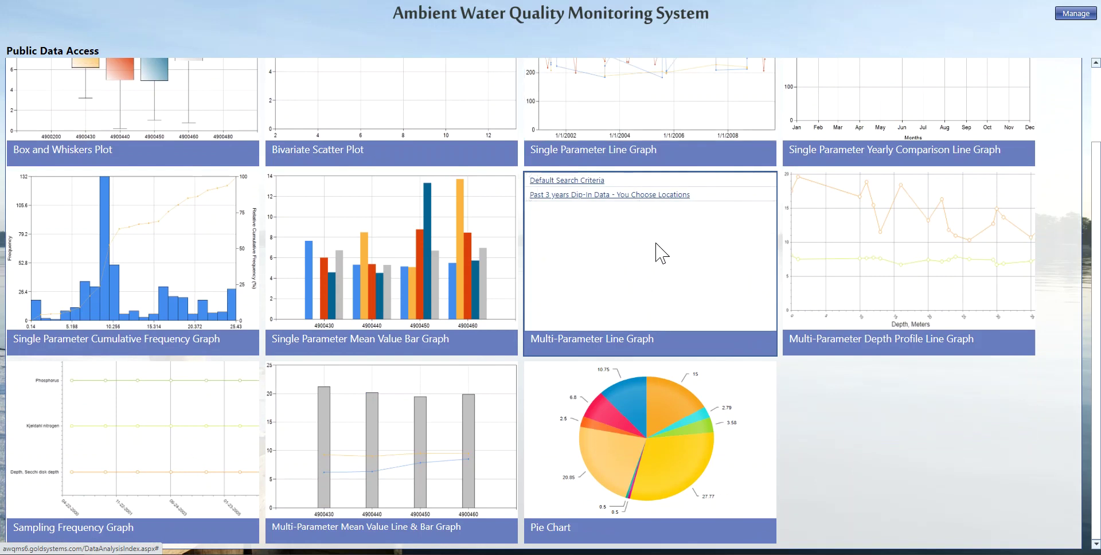
pyautogui.scroll(2, 660, 252)
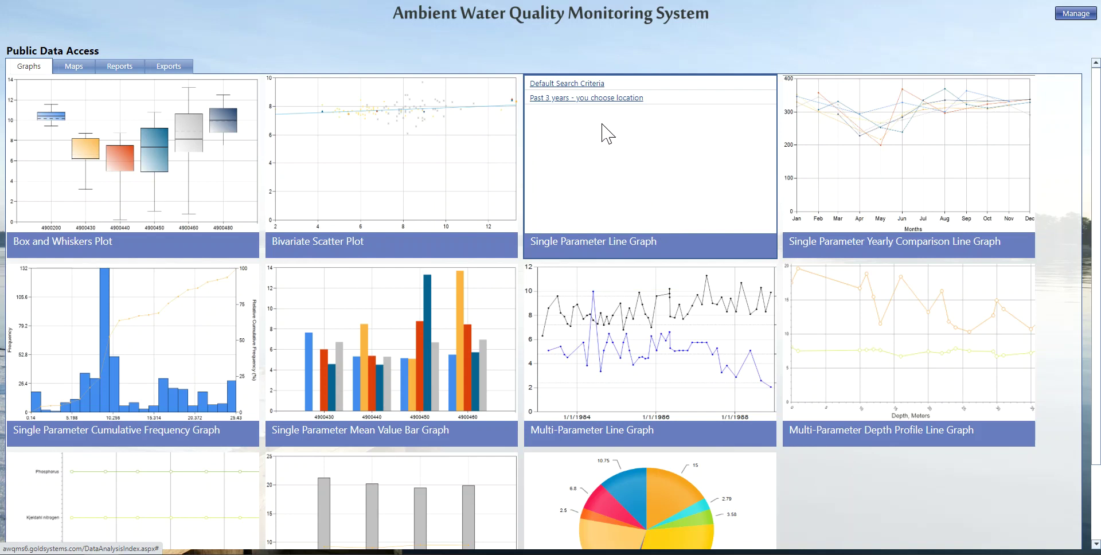
pyautogui.click(620, 102)
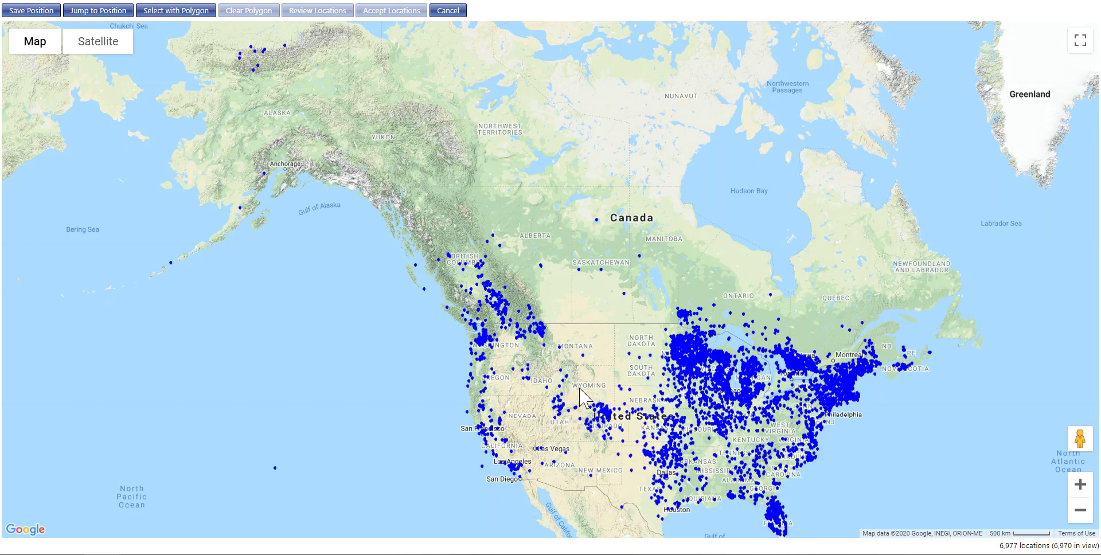
pyautogui.moveTo(581, 396); pyautogui.dragTo(563, 352)
pyautogui.scroll(1, 565, 360)
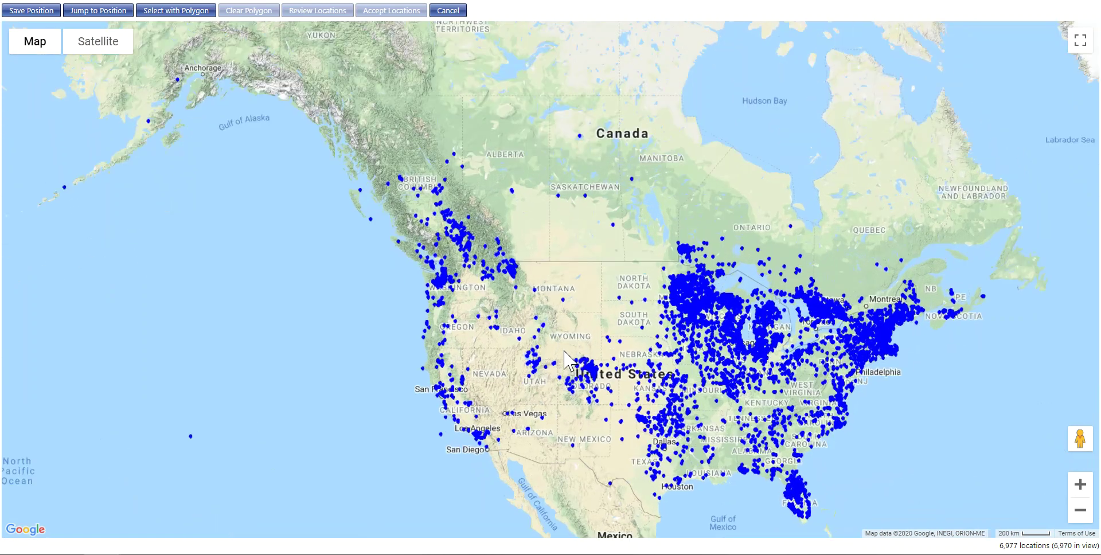
pyautogui.scroll(1, 565, 361)
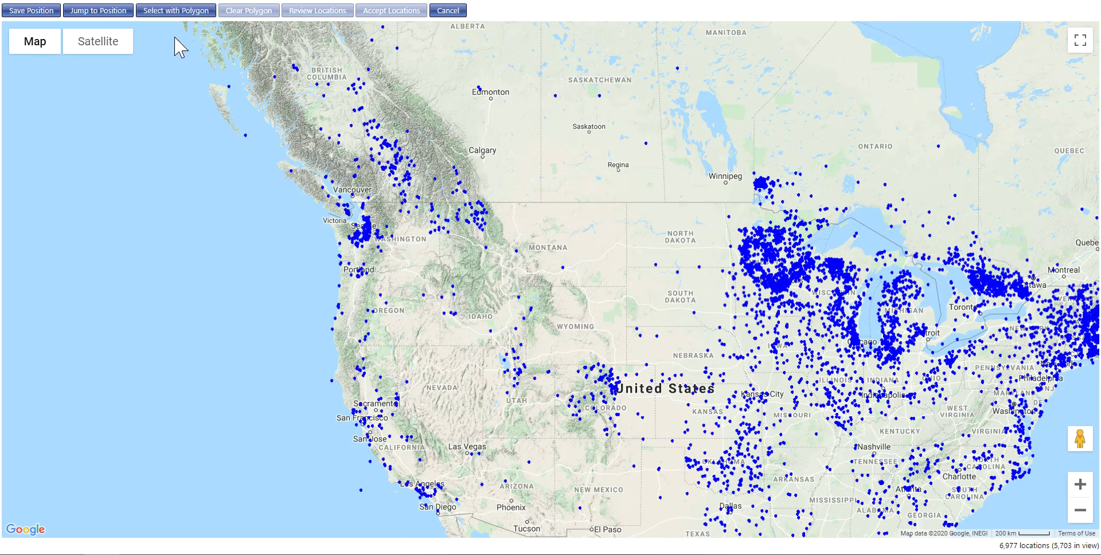
pyautogui.click(157, 12)
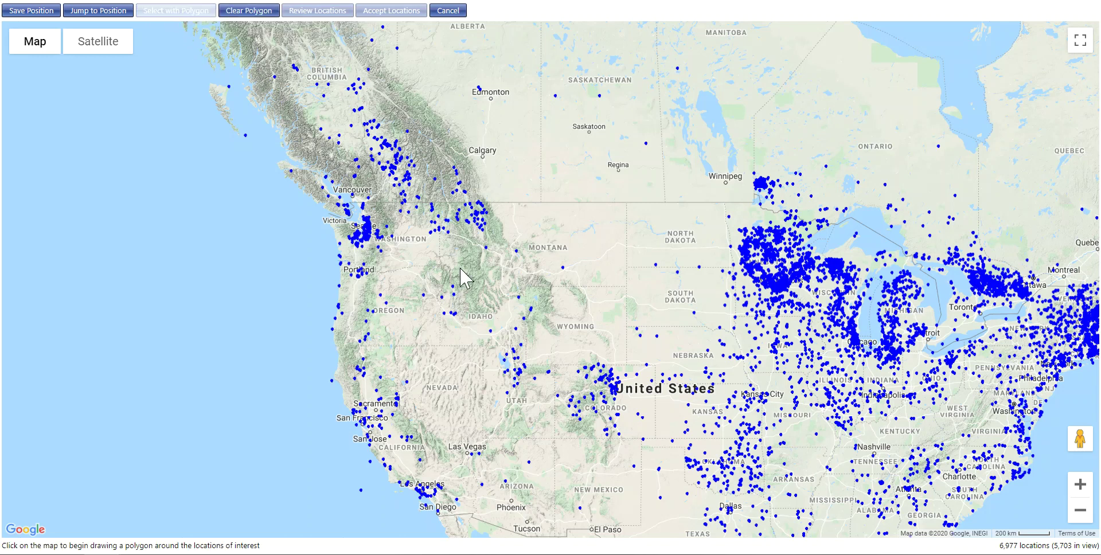
pyautogui.click(479, 345)
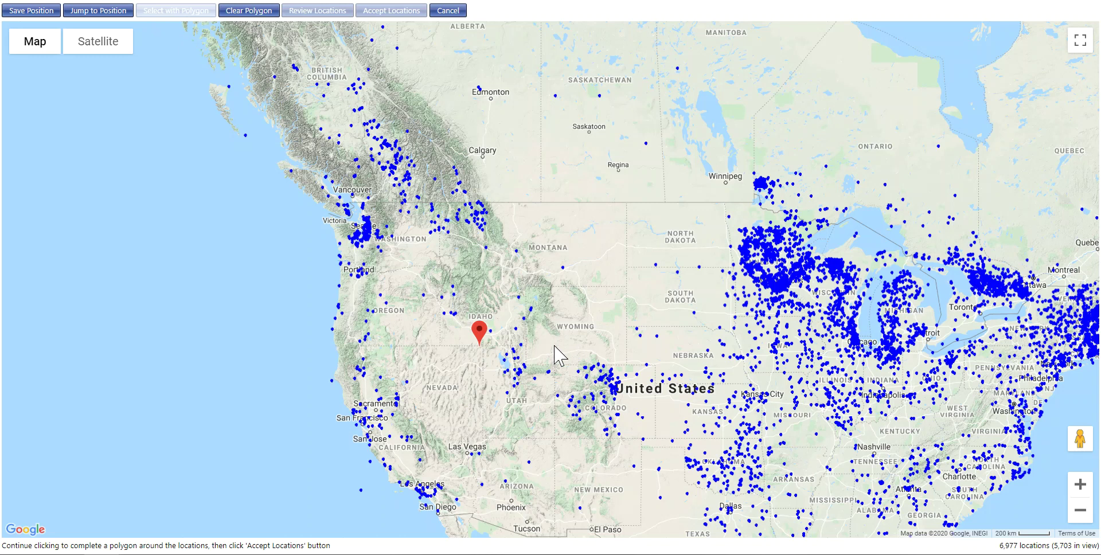
pyautogui.click(554, 346)
pyautogui.click(482, 439)
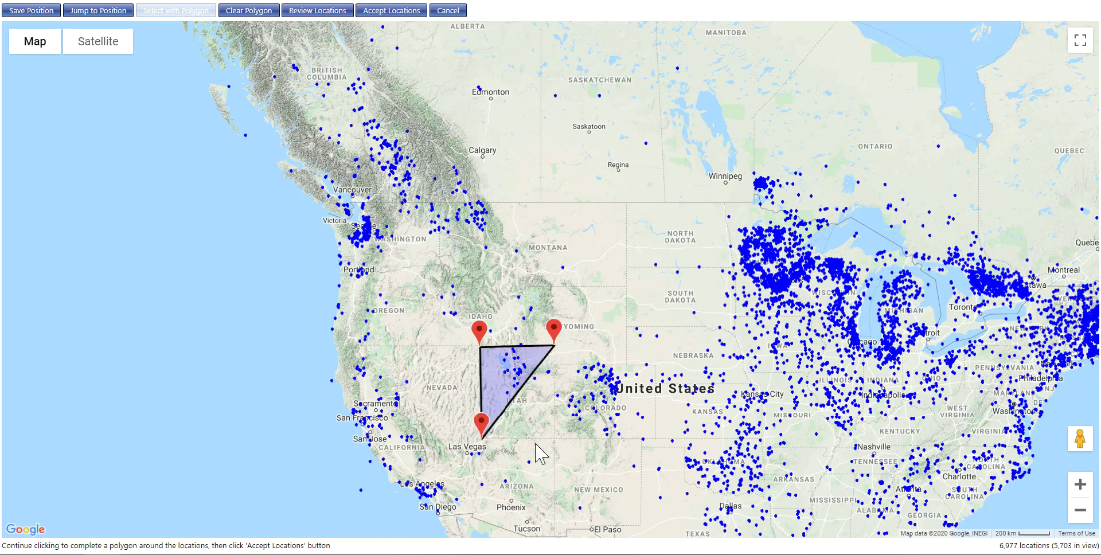
pyautogui.click(553, 440)
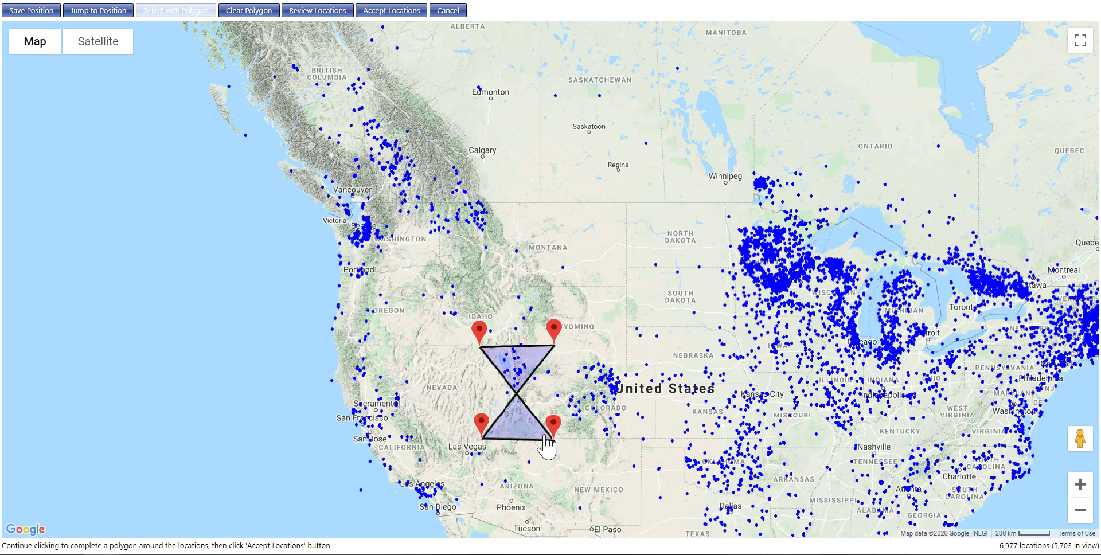
pyautogui.click(478, 394)
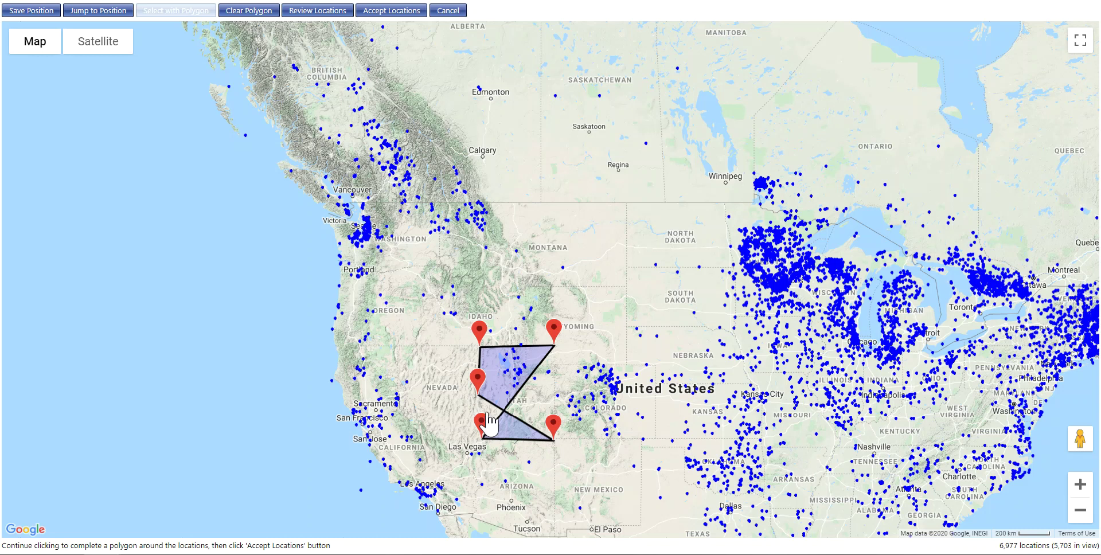
pyautogui.click(249, 11)
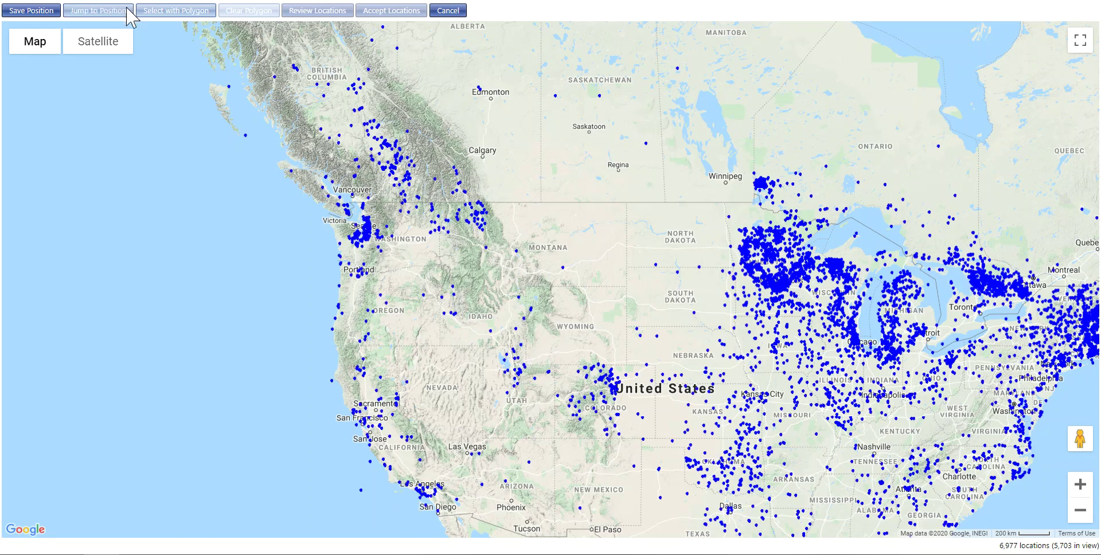
# Step: Select the monitoring locations around Utah with a three-point polygon and accept them
pyautogui.click(192, 12)
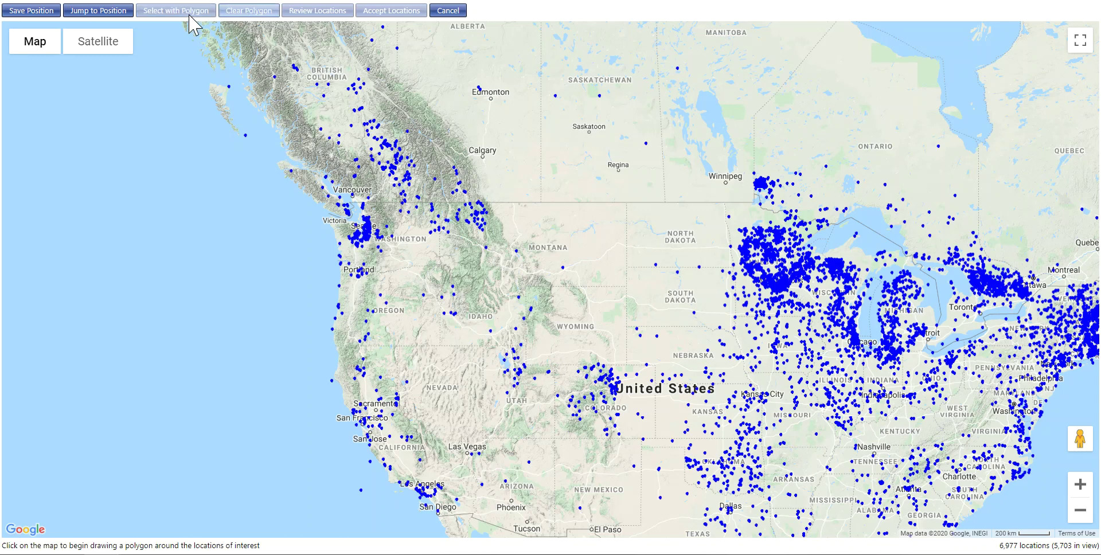
pyautogui.click(480, 350)
pyautogui.click(567, 344)
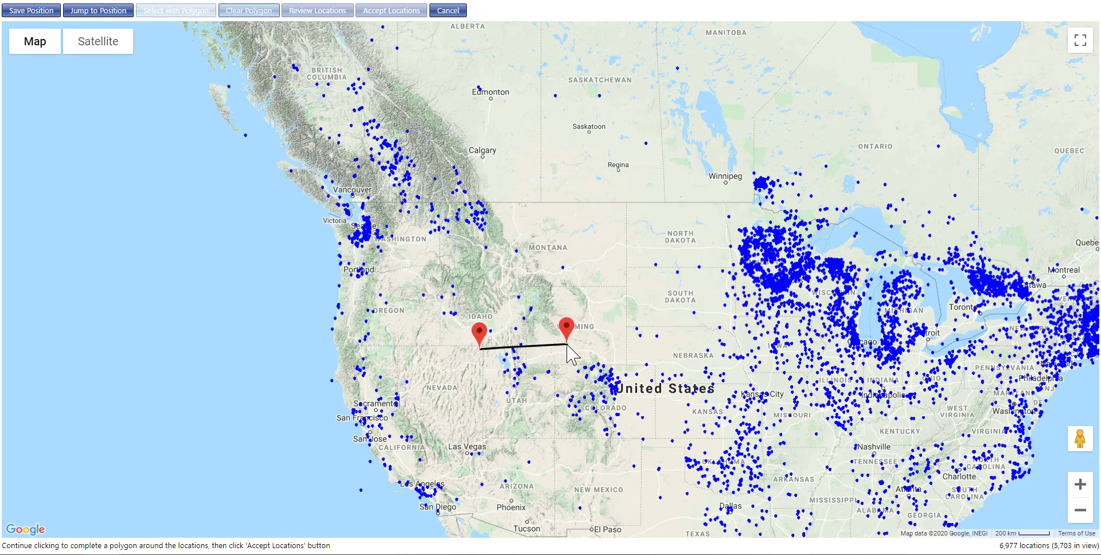
pyautogui.click(515, 426)
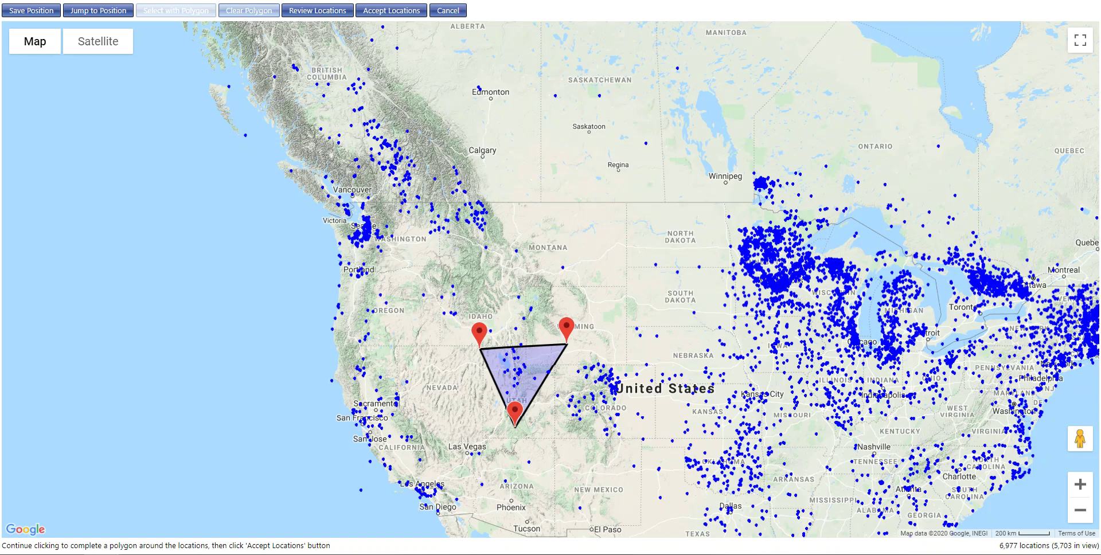
pyautogui.click(383, 13)
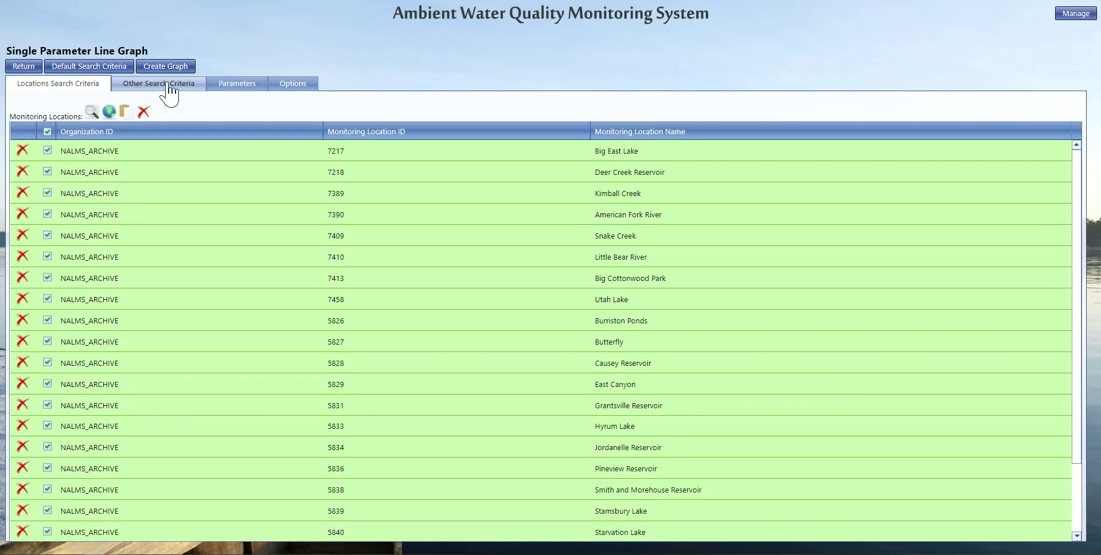
# Step: Review the date criteria, parameters and options of the graph, and refresh the parameter list
pyautogui.click(169, 92)
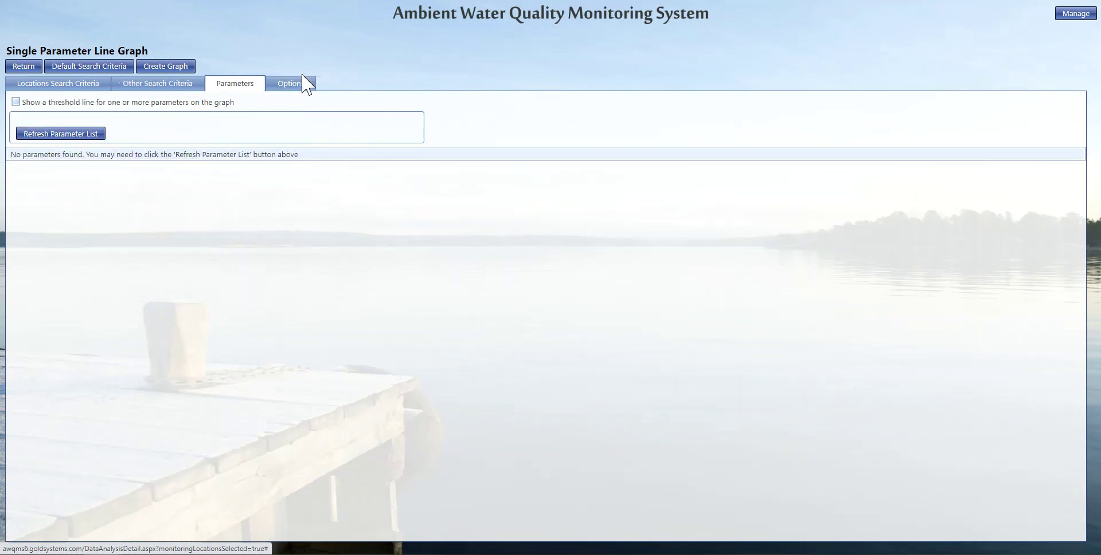
pyautogui.click(292, 83)
pyautogui.click(172, 89)
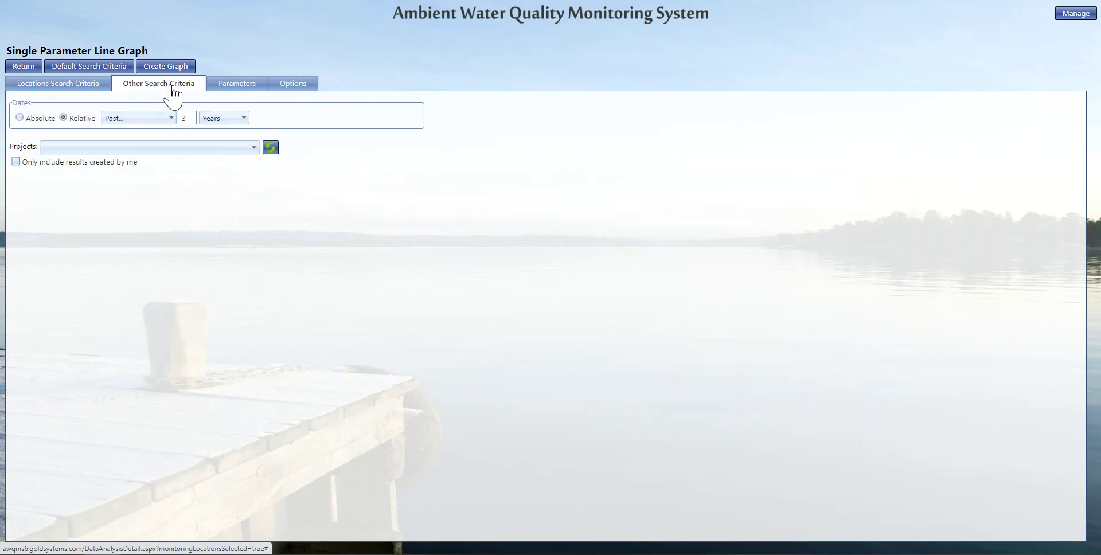
pyautogui.click(241, 86)
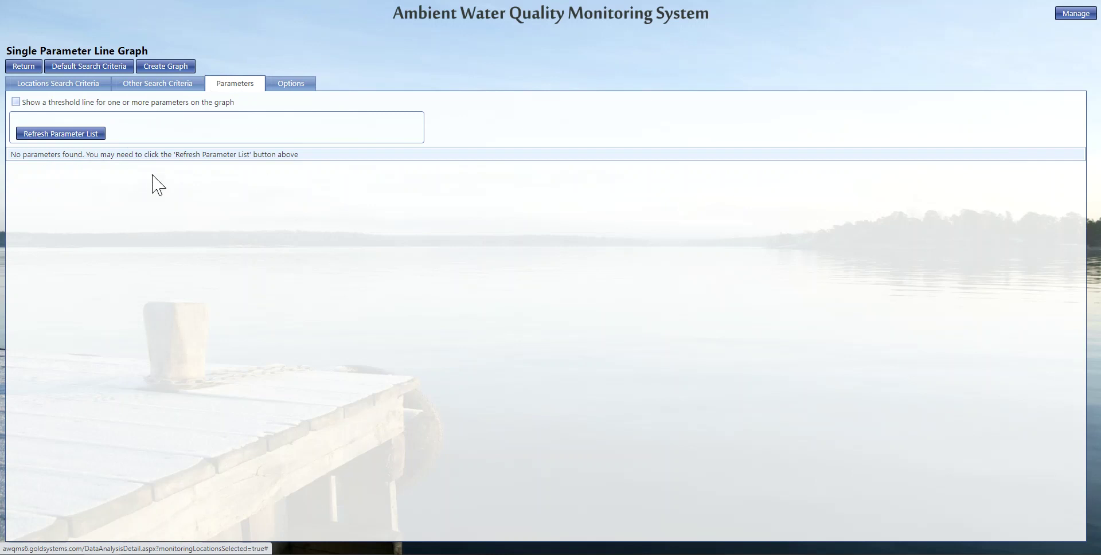
pyautogui.click(60, 137)
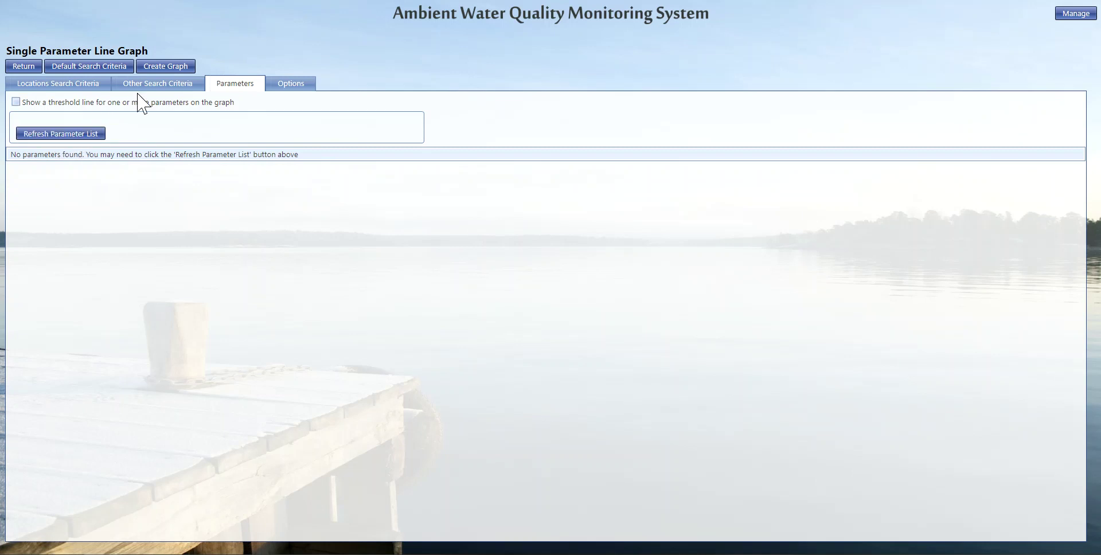
# Step: Set the relative date range to the past 5 years and refresh the parameter list
pyautogui.click(156, 90)
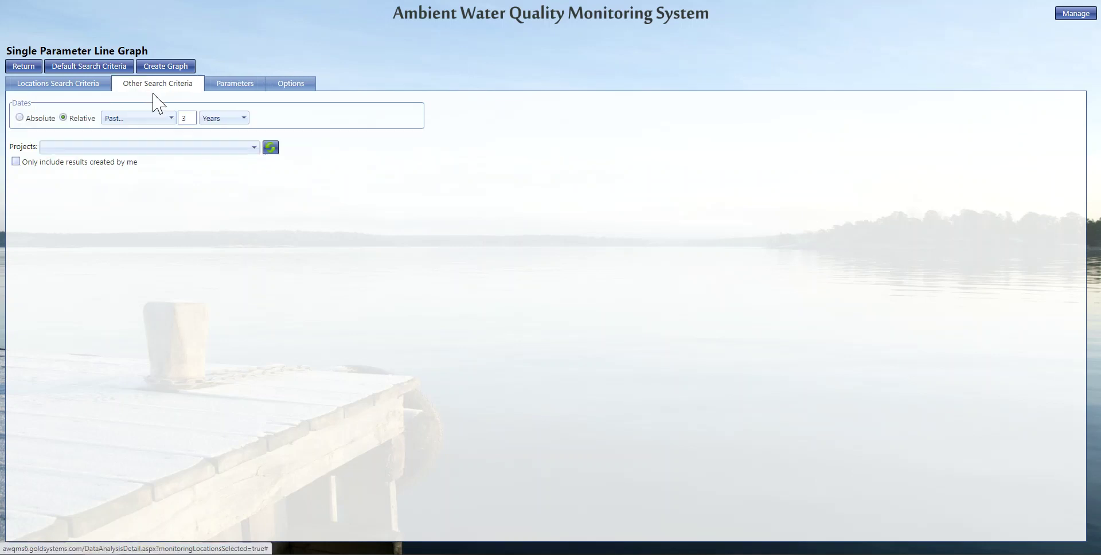
pyautogui.doubleClick(192, 119)
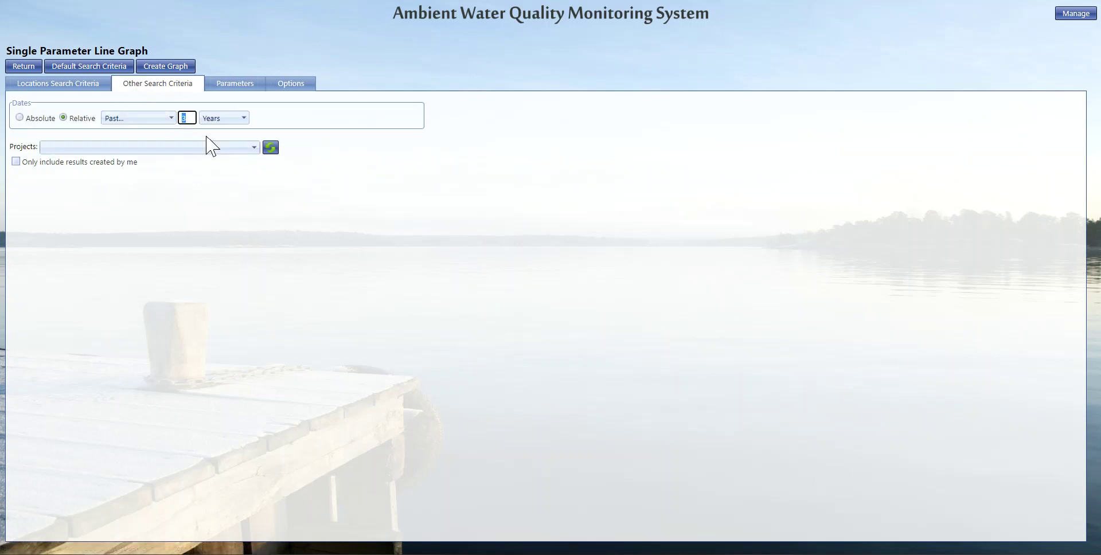
pyautogui.click(226, 87)
pyautogui.click(80, 135)
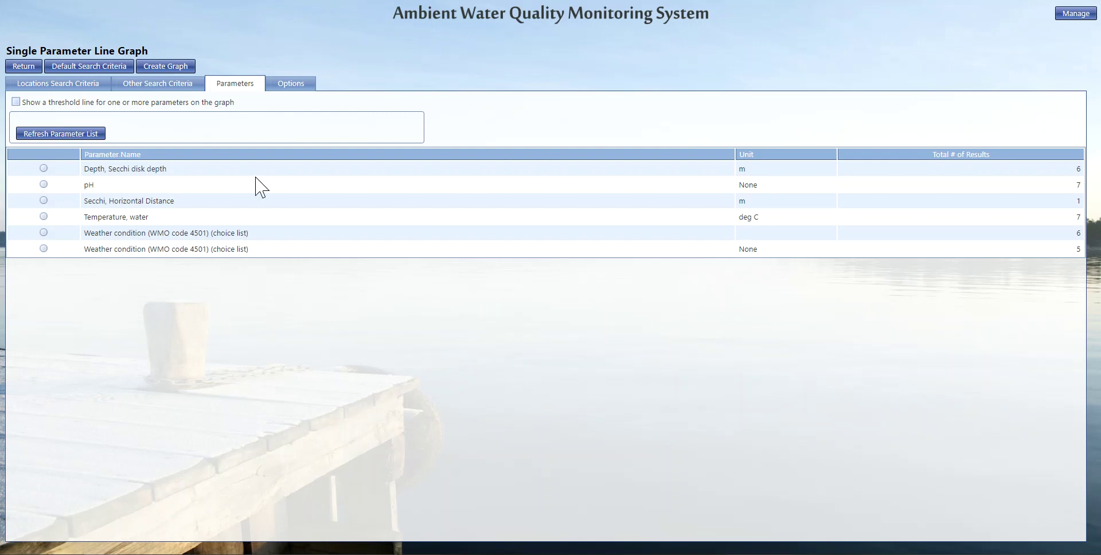
# Step: Choose the parameter "Depth, Secchi disk depth" and create the line graph
pyautogui.click(43, 168)
pyautogui.click(164, 66)
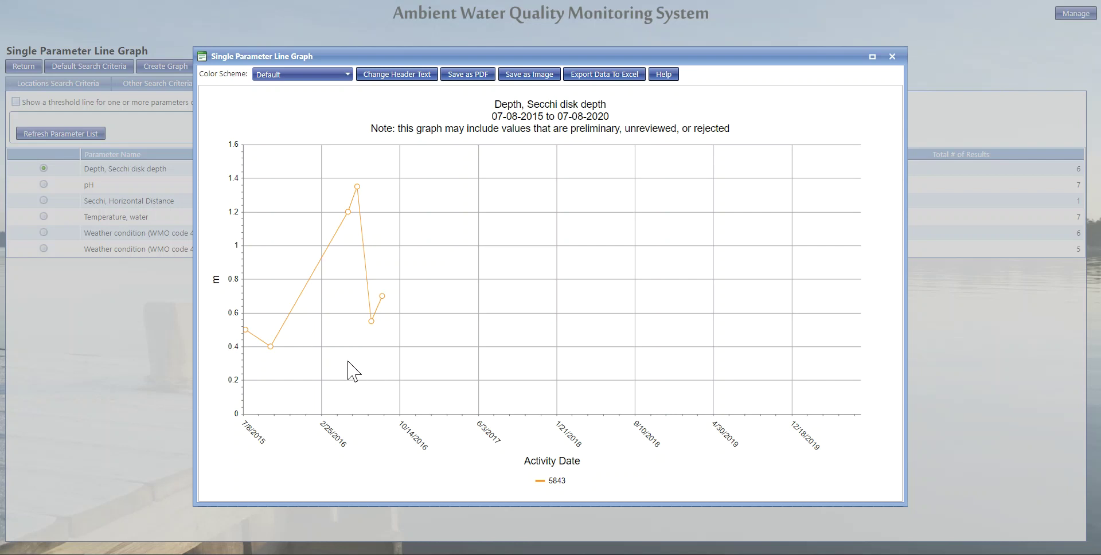
# Step: Examine the dates and depths of individual data points on the plotted part of the Secchi depth line
pyautogui.scroll(3, 348, 370)
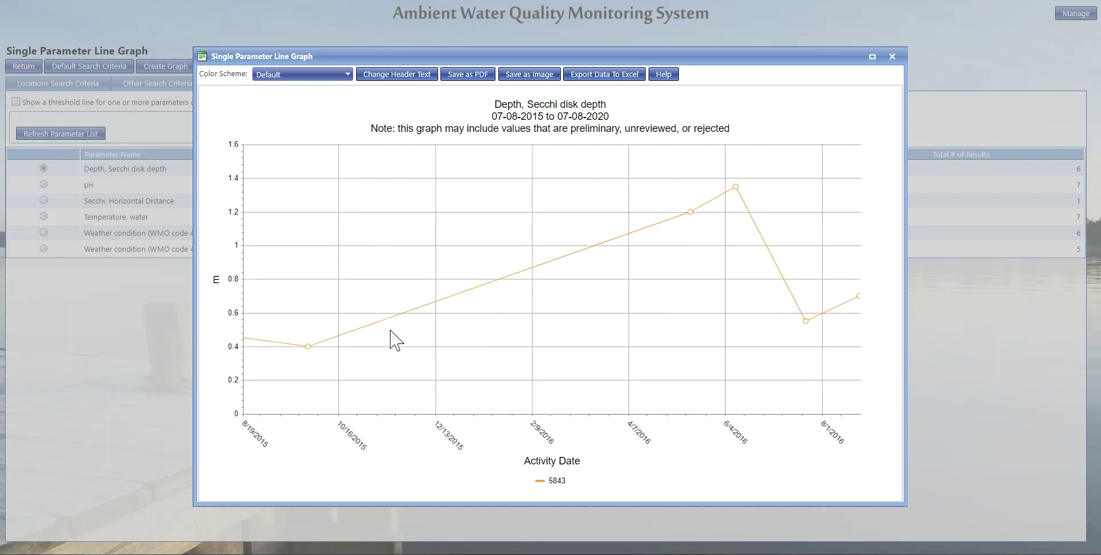
pyautogui.scroll(-1, 395, 340)
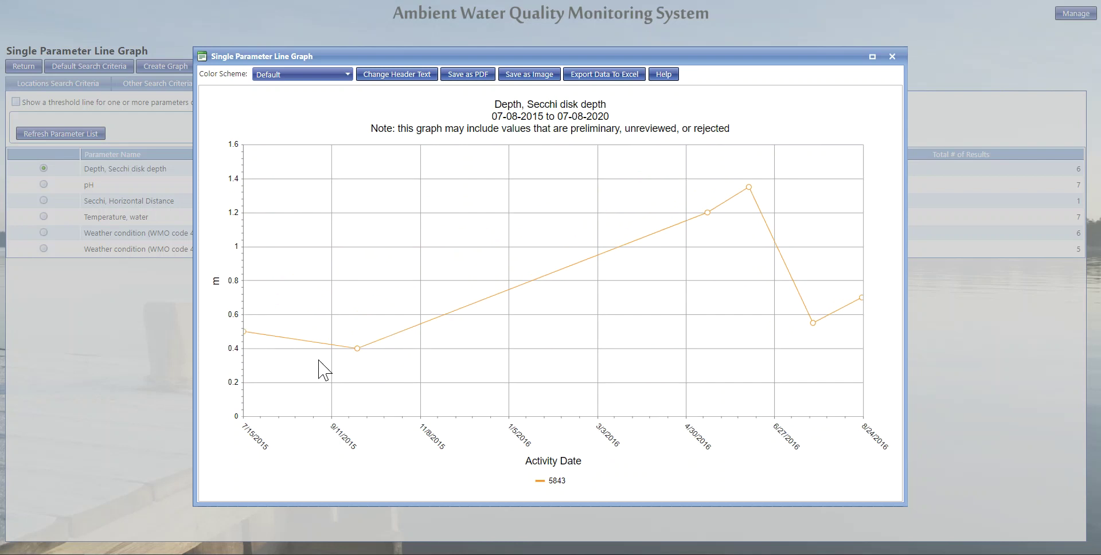
pyautogui.moveTo(775, 194)
pyautogui.moveTo(820, 329)
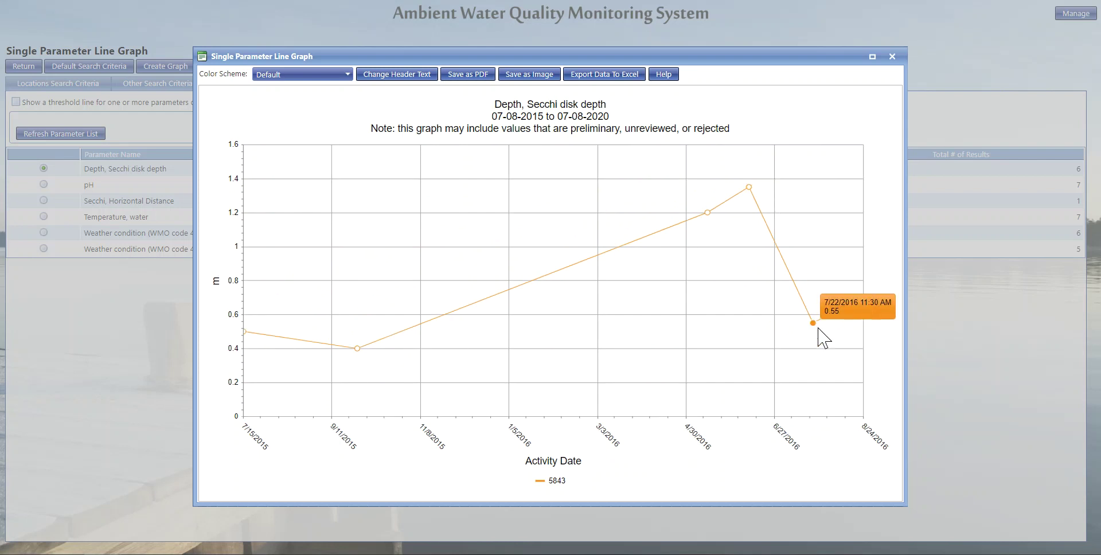
pyautogui.moveTo(715, 215)
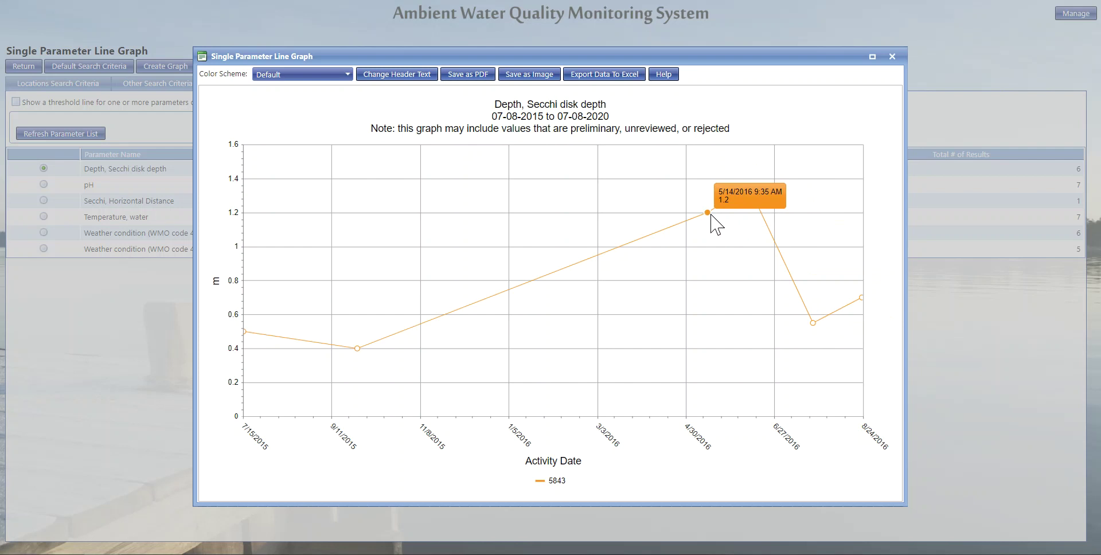
pyautogui.moveTo(356, 350)
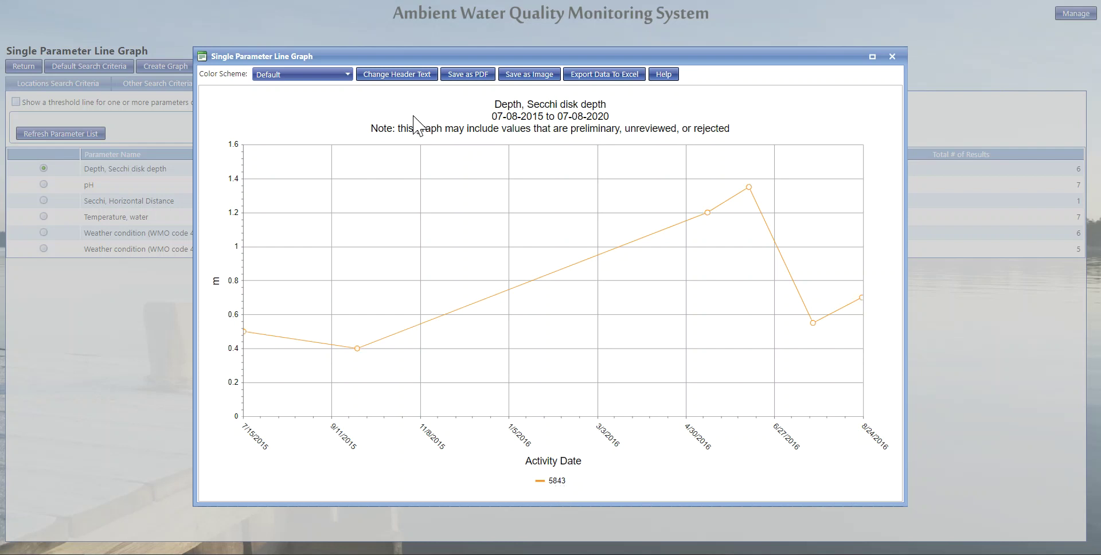
# Step: Apply the Black Office color scheme to the Secchi depth graph, export its data to Excel and close it
pyautogui.click(293, 75)
pyautogui.click(290, 111)
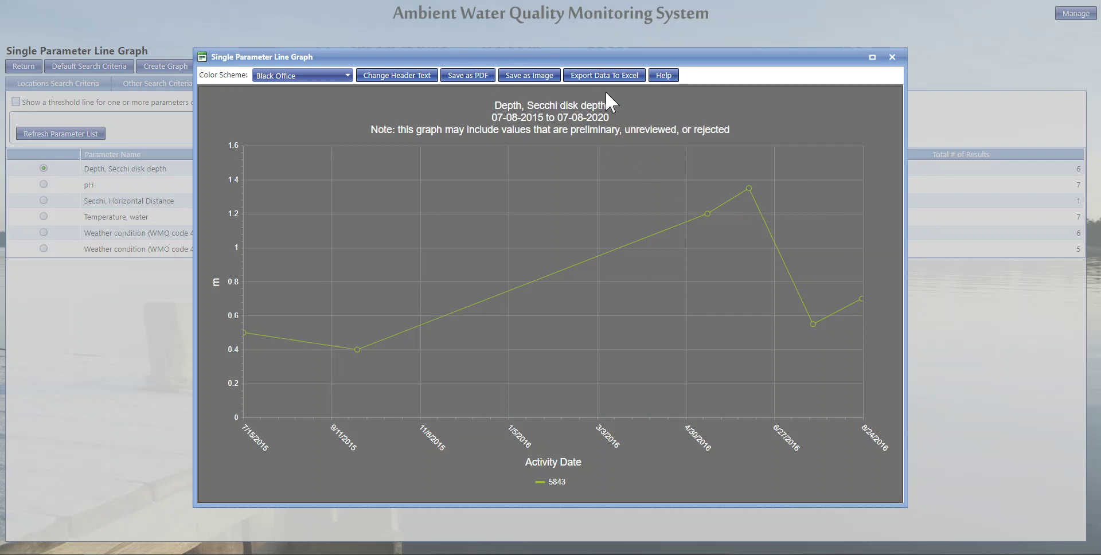
pyautogui.click(637, 77)
pyautogui.click(890, 57)
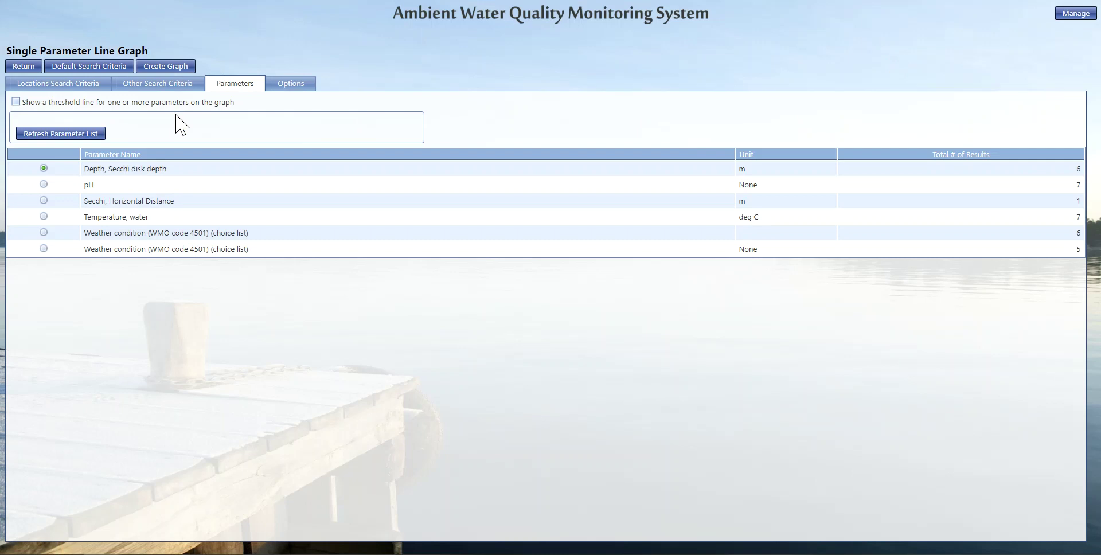
# Step: Return to the public data graph types, look over the available graphs and open the Multi-Parameter Line Graph
pyautogui.click(20, 68)
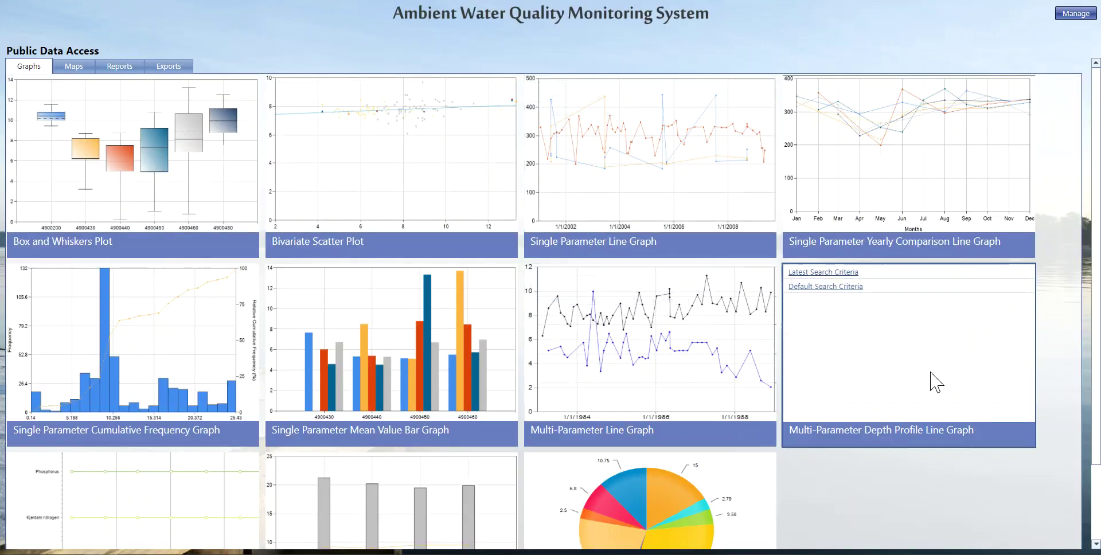
pyautogui.scroll(-2, 943, 504)
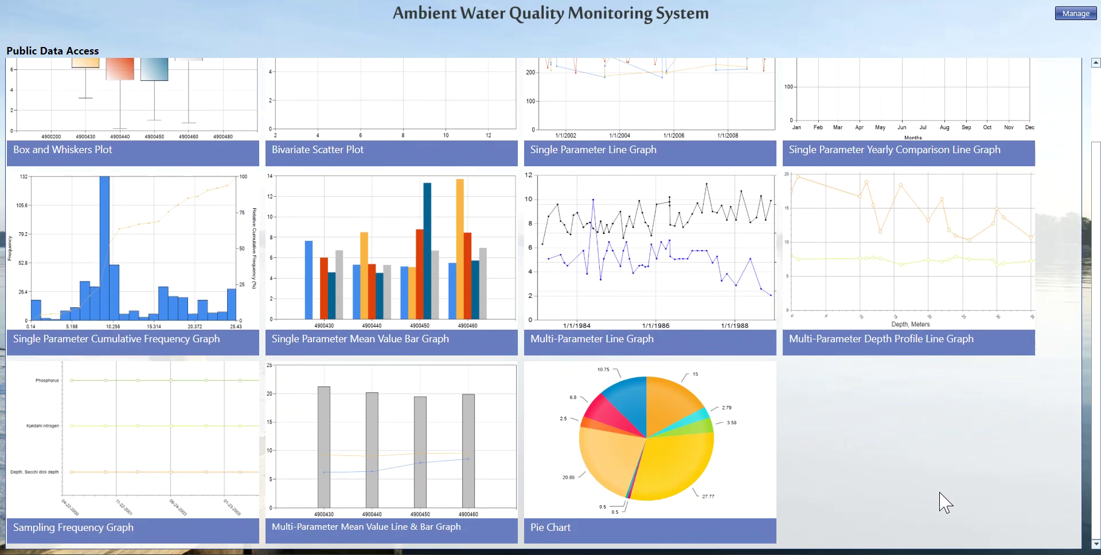
pyautogui.scroll(2, 278, 352)
pyautogui.moveTo(277, 352)
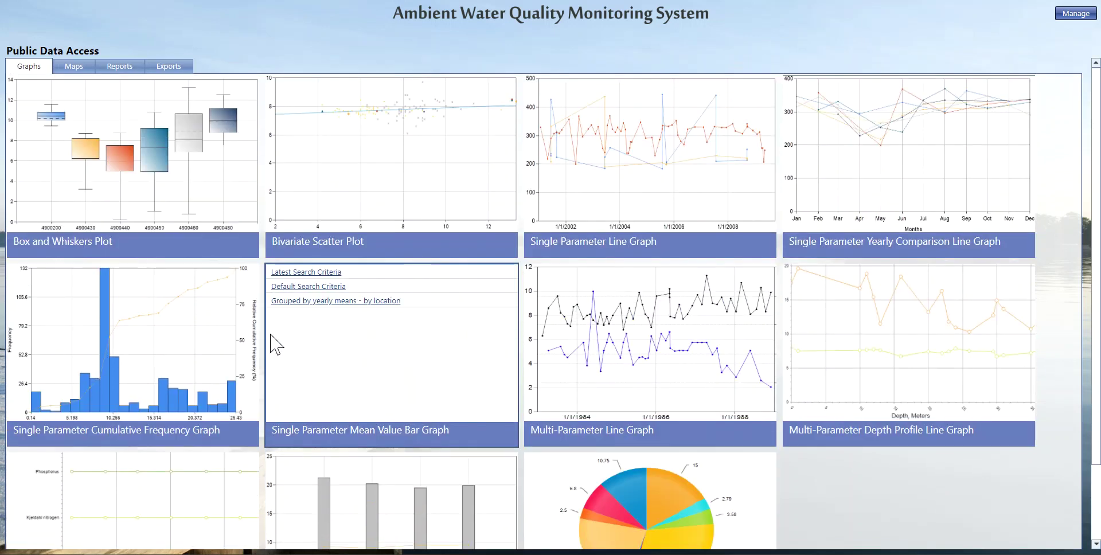
pyautogui.moveTo(184, 192)
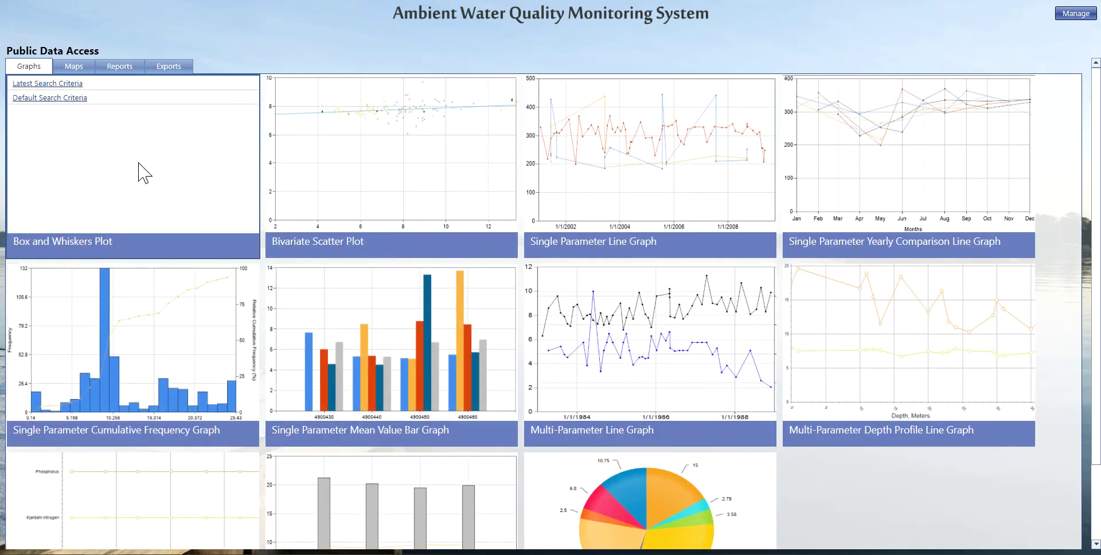
pyautogui.moveTo(480, 344)
pyautogui.scroll(-1, 508, 348)
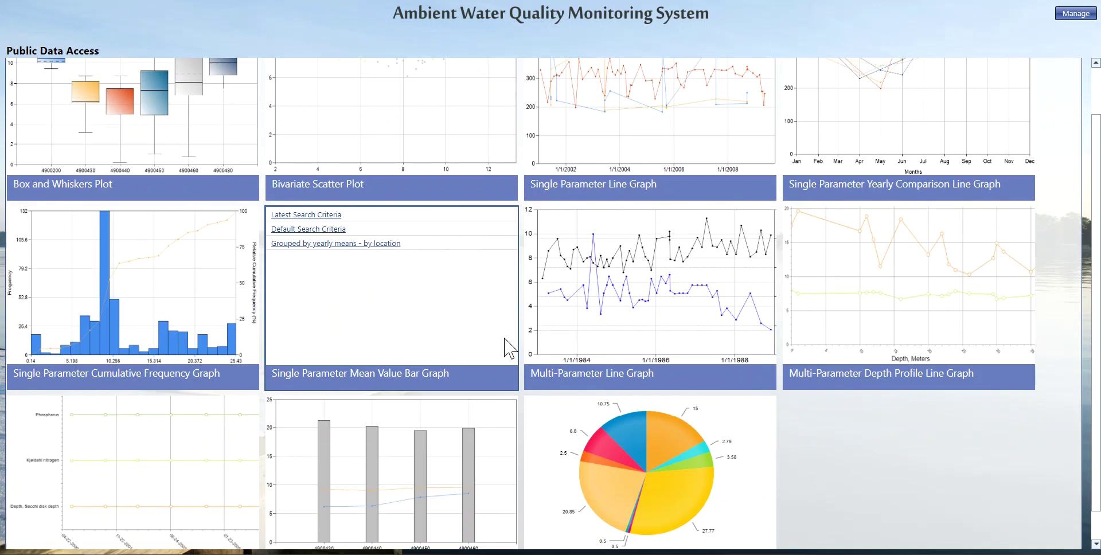
pyautogui.moveTo(565, 237)
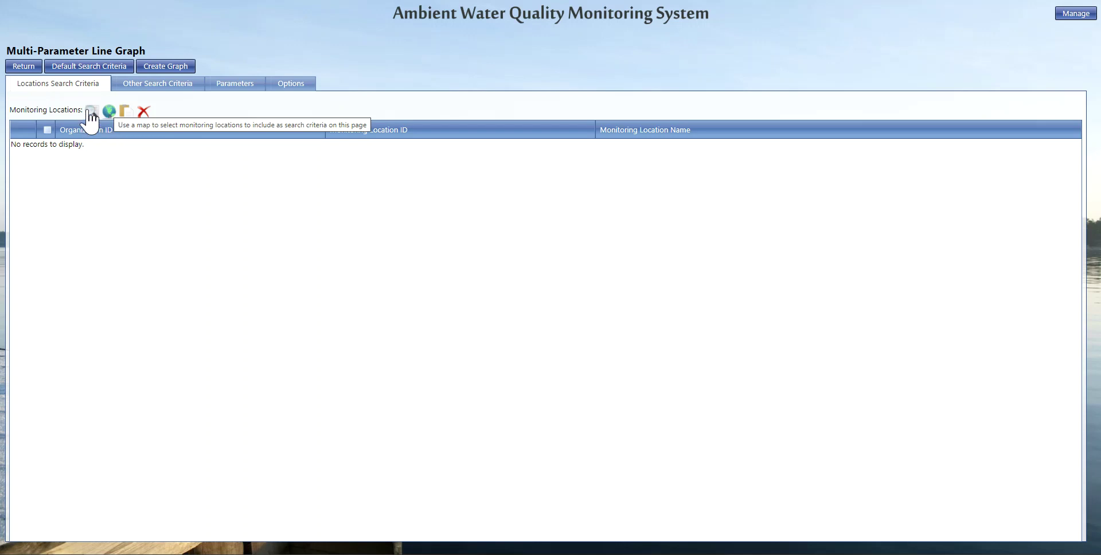
# Step: Open the monitoring location search and set the organization to NALMS_ARCHIVE and the state to Utah
pyautogui.click(91, 111)
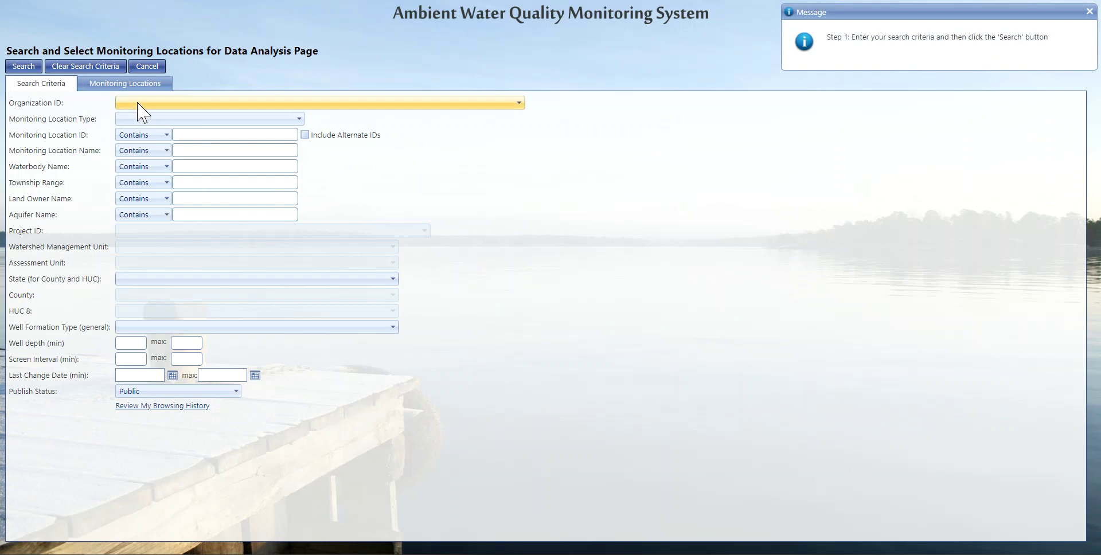
pyautogui.click(138, 105)
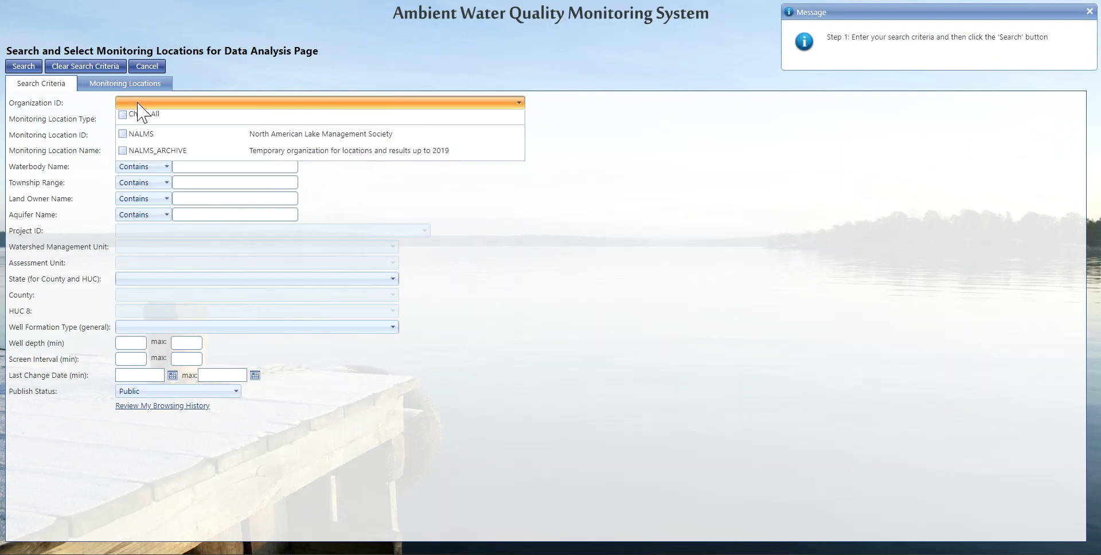
pyautogui.click(123, 153)
pyautogui.click(94, 159)
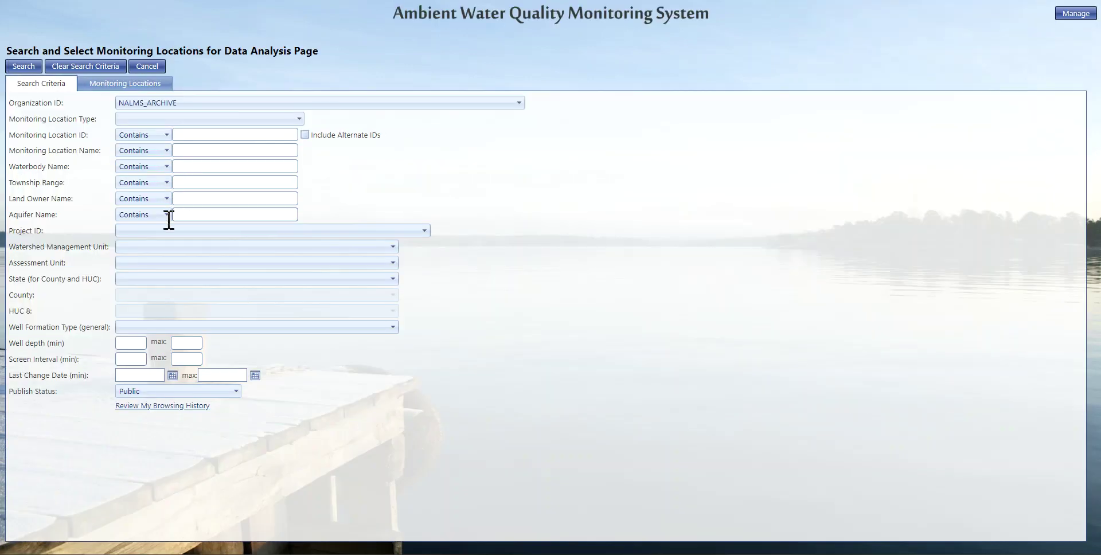
pyautogui.click(163, 279)
pyautogui.scroll(-8, 190, 243)
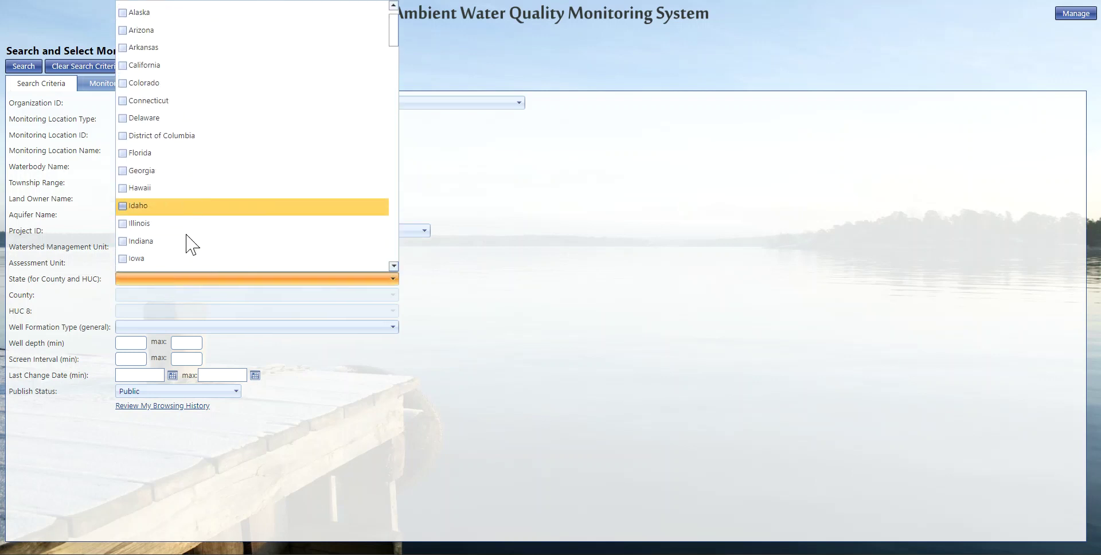
pyautogui.scroll(-5, 191, 243)
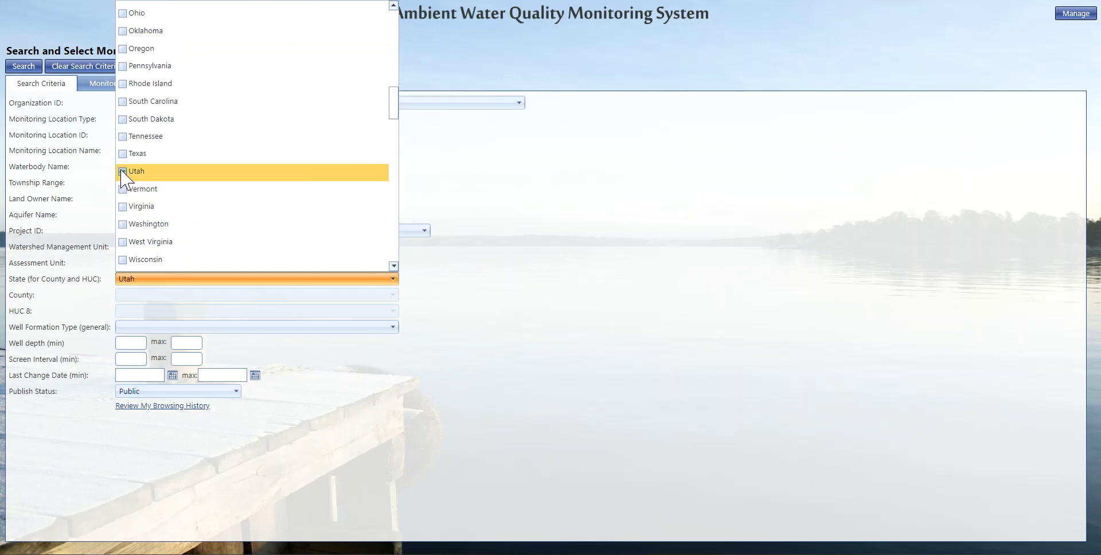
pyautogui.click(42, 239)
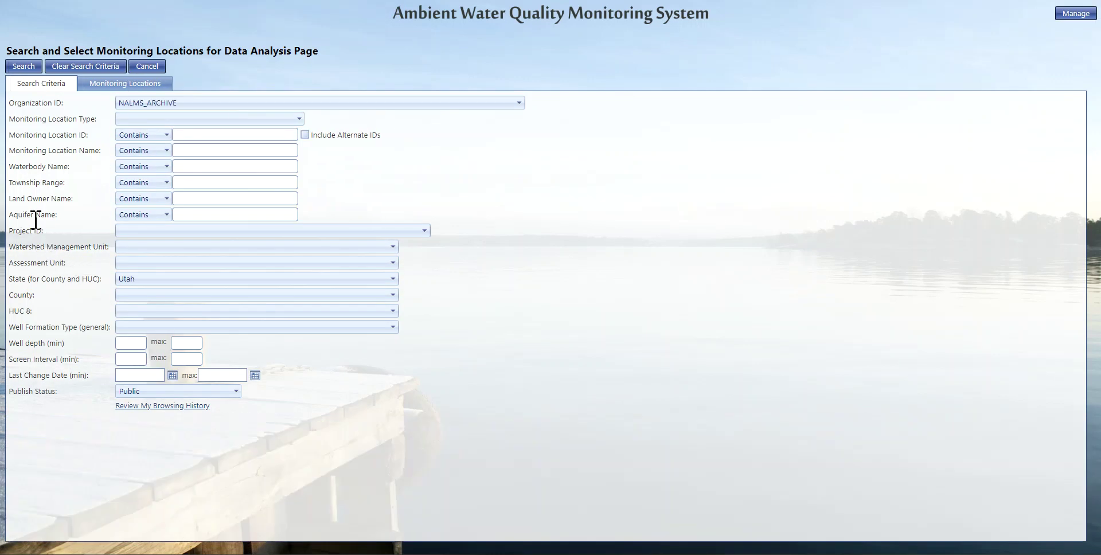
# Step: Try a monitoring location search limited to Salt Lake county
pyautogui.click(145, 296)
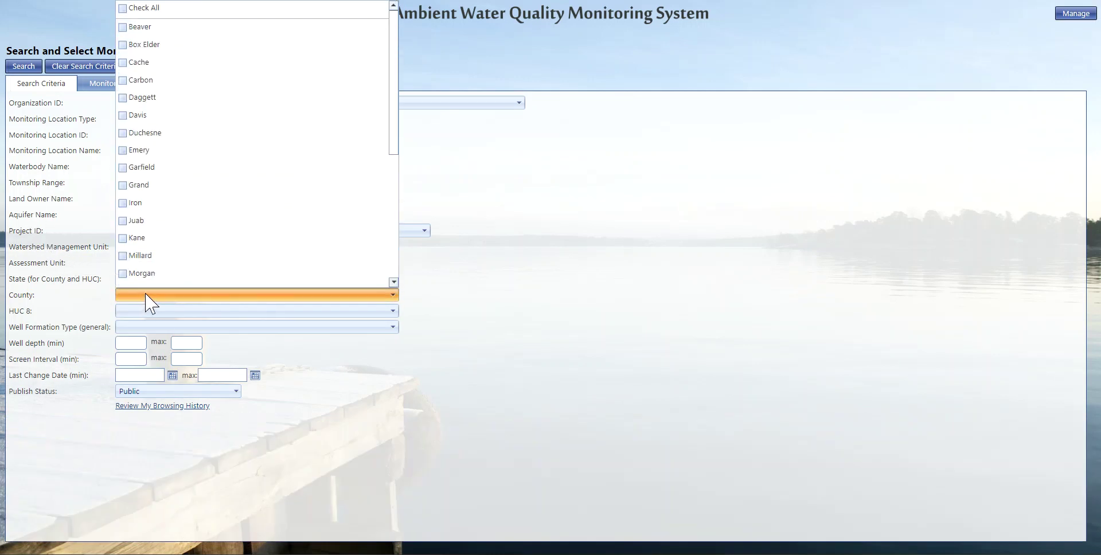
pyautogui.scroll(-5, 214, 224)
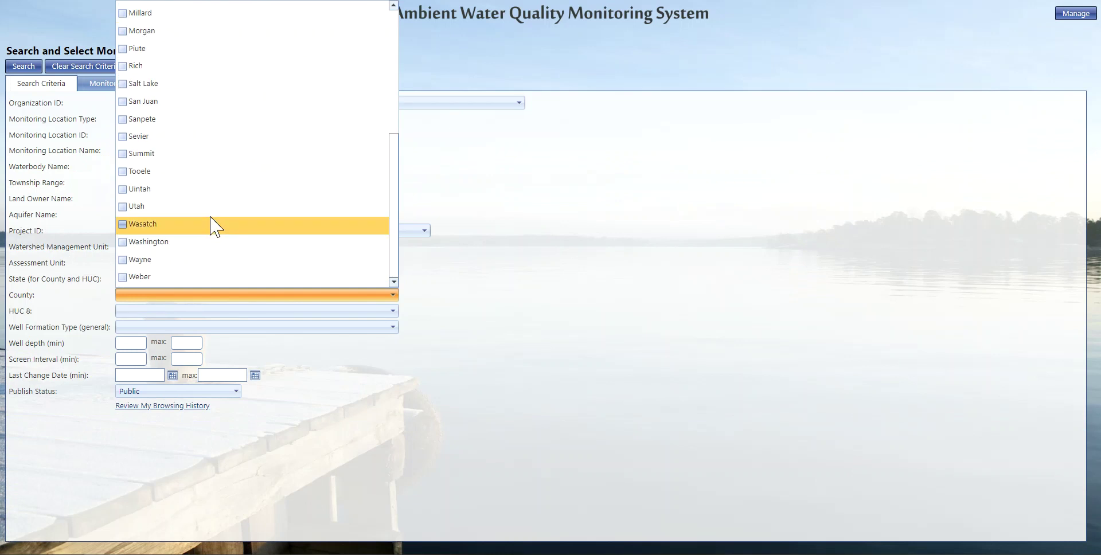
pyautogui.click(124, 85)
pyautogui.click(83, 109)
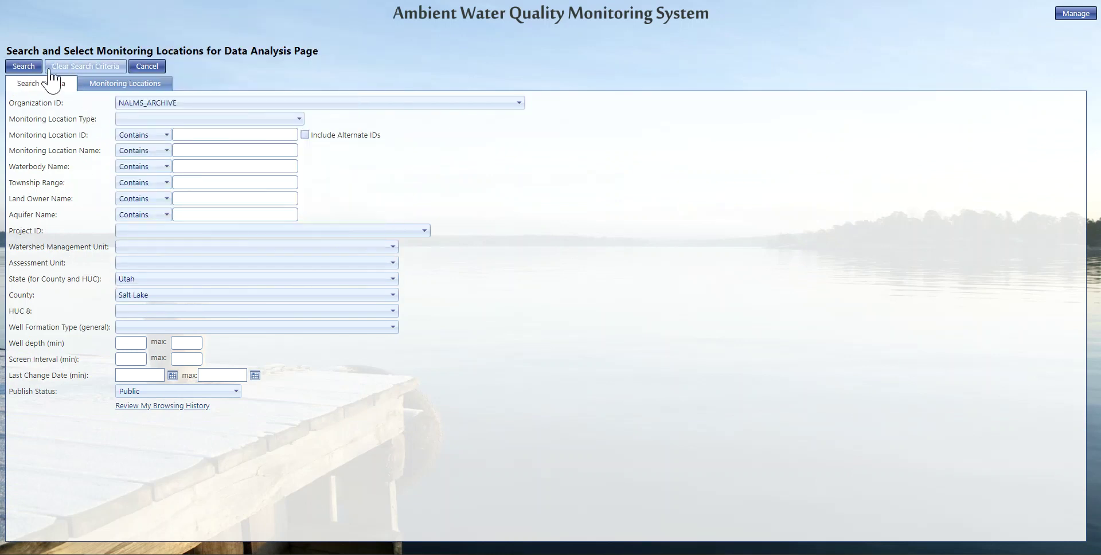
pyautogui.click(24, 69)
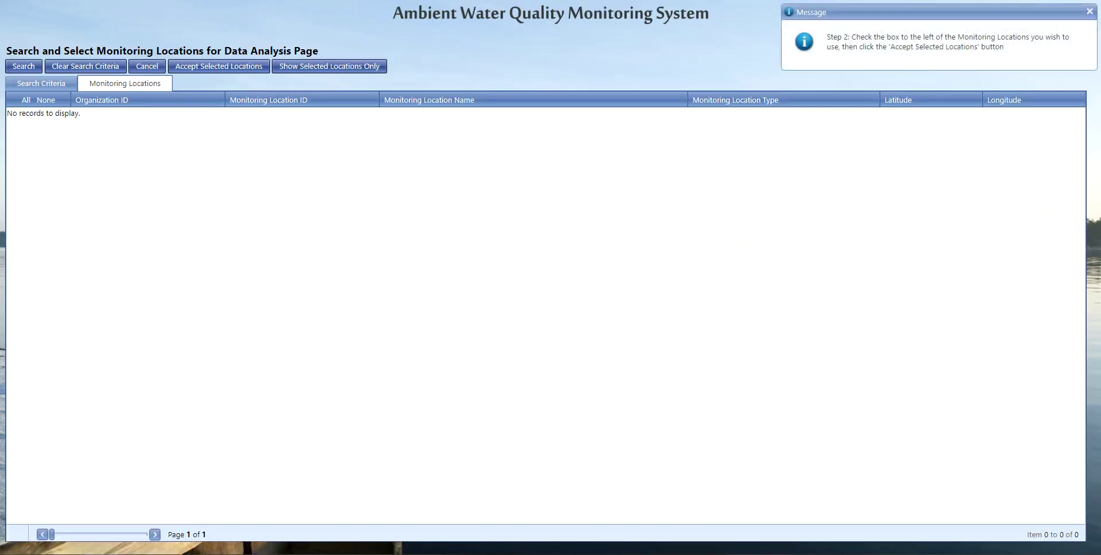
# Step: Search all Utah counties instead of Salt Lake and accept all the listed monitoring locations for the graph
pyautogui.click(58, 85)
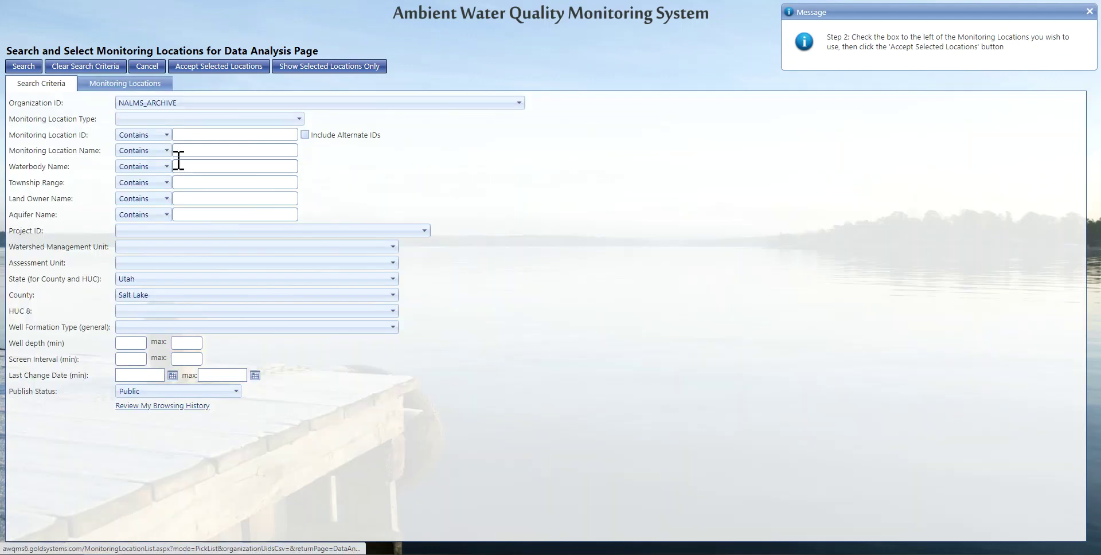
pyautogui.click(177, 296)
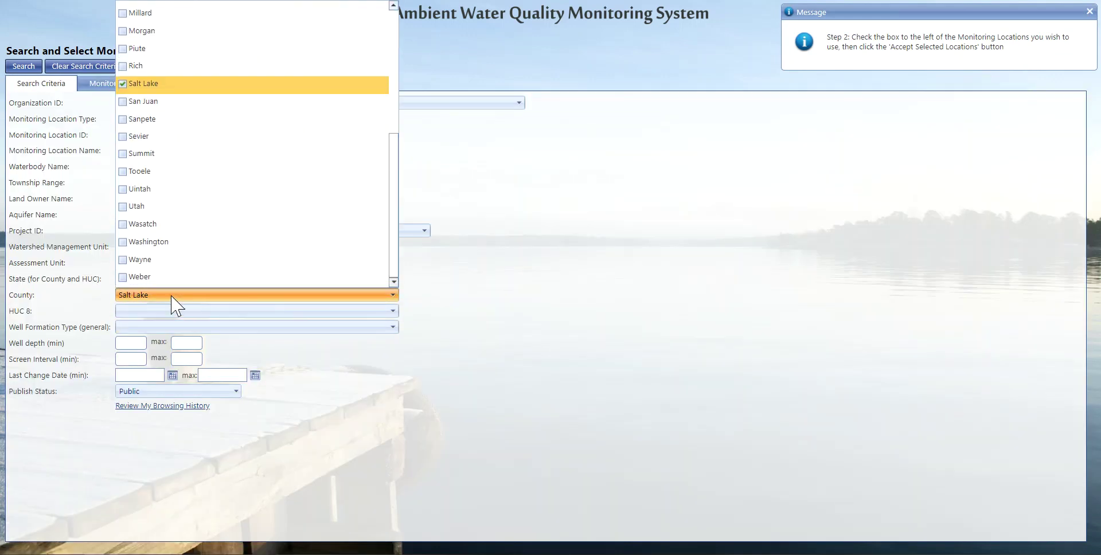
pyautogui.click(123, 85)
pyautogui.scroll(5, 197, 167)
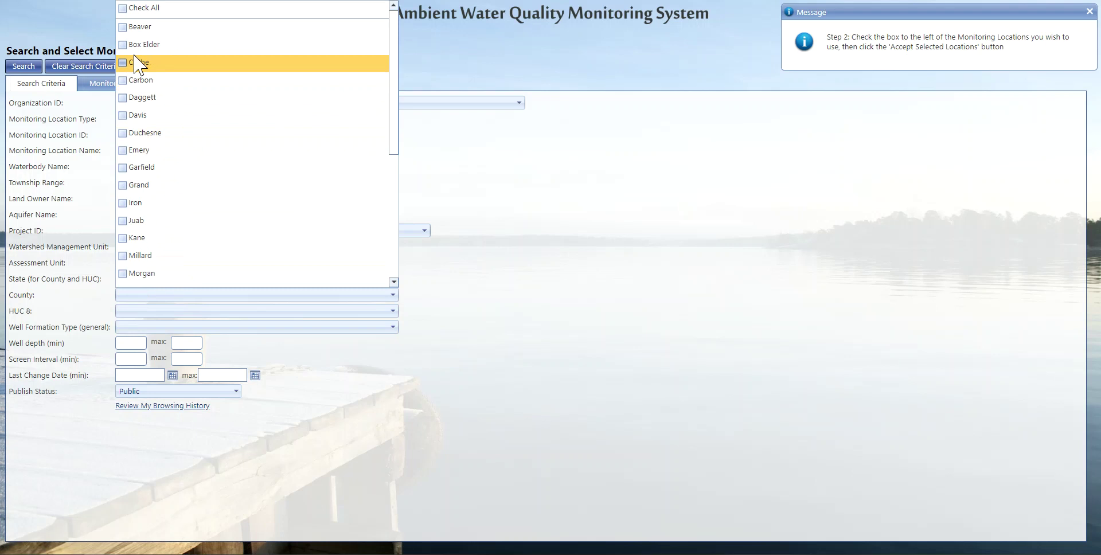
pyautogui.click(133, 10)
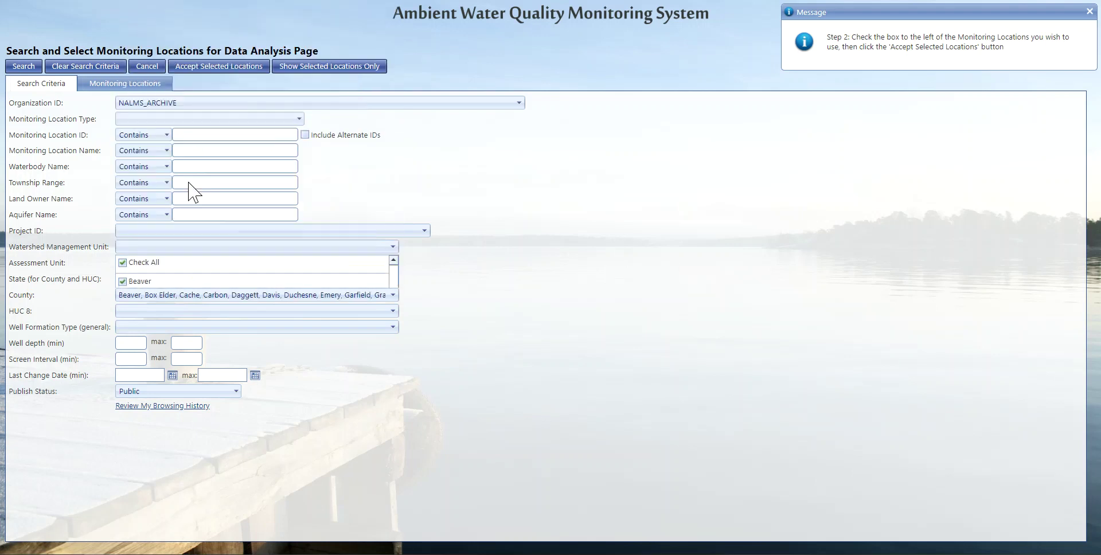
pyautogui.click(26, 67)
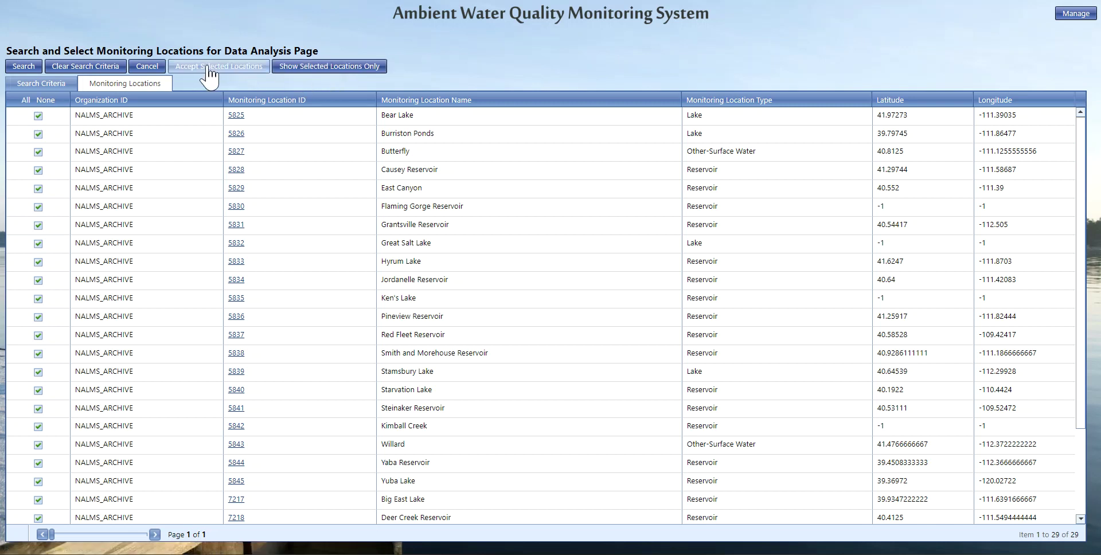
pyautogui.click(235, 71)
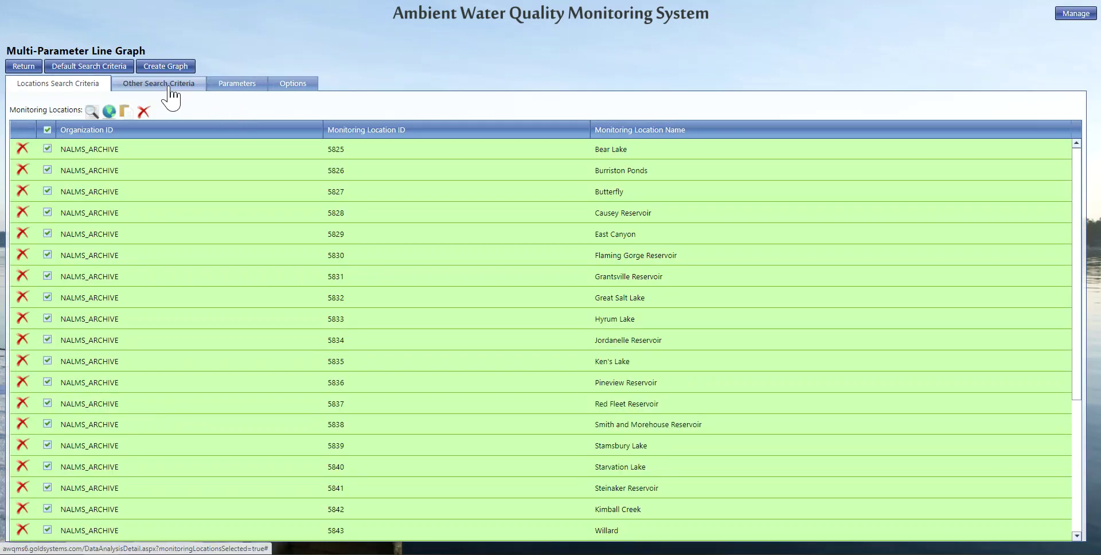
# Step: Set the relative date range of the multi-parameter graph to the past 5 years and refresh the parameter list
pyautogui.click(171, 87)
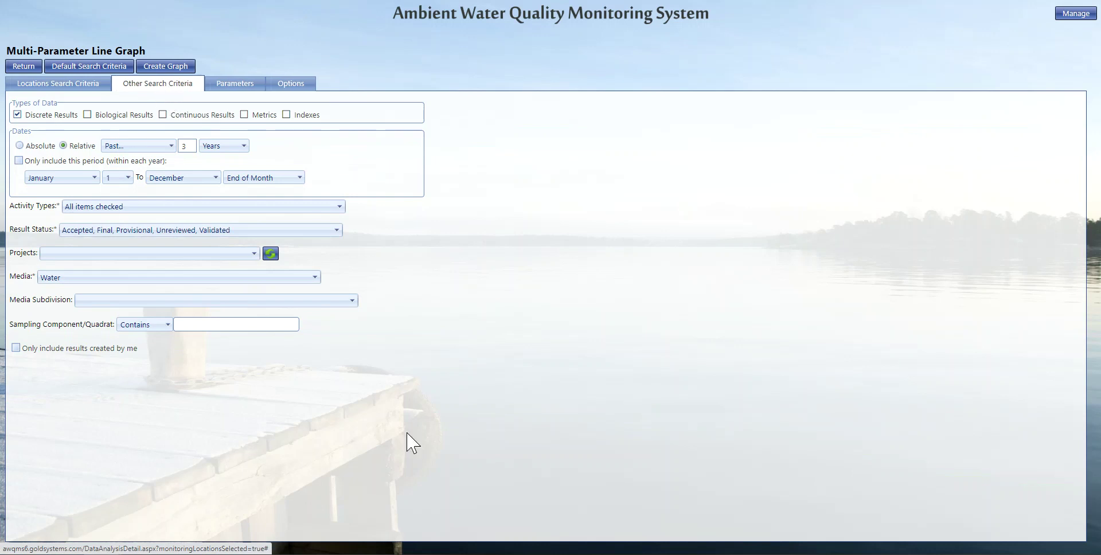
pyautogui.doubleClick(190, 149)
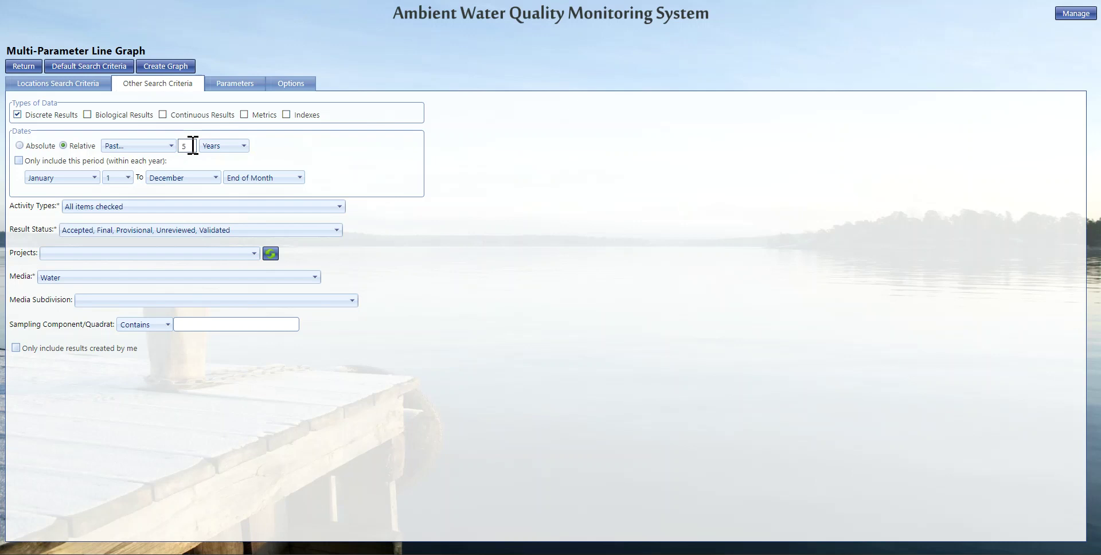
pyautogui.click(236, 85)
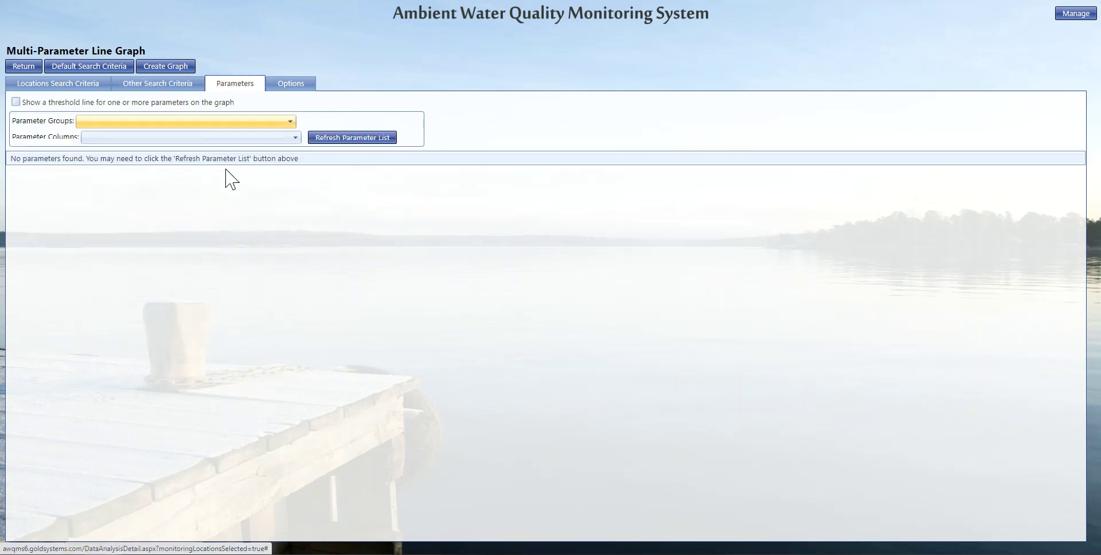
pyautogui.click(349, 138)
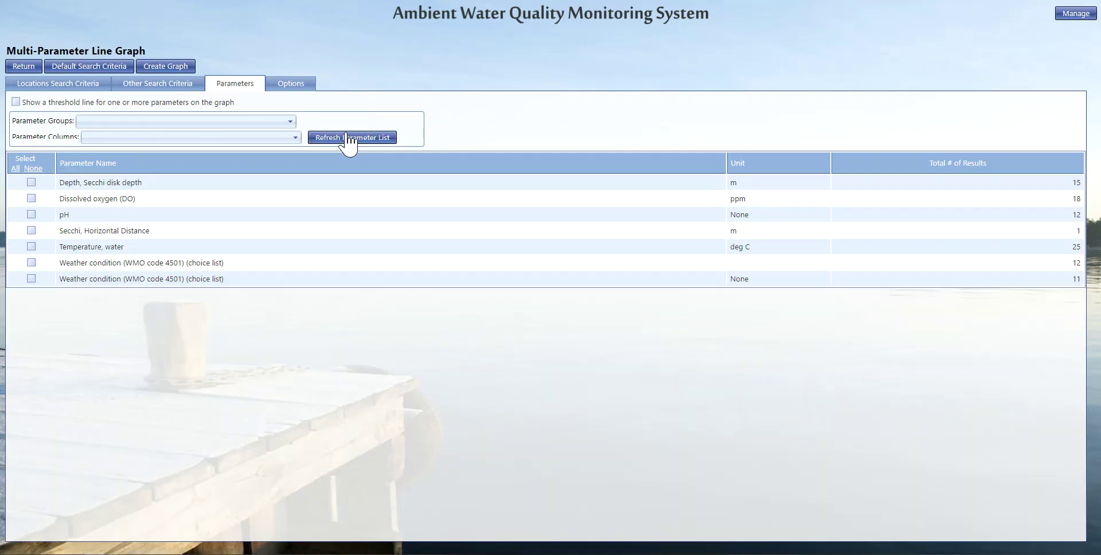
pyautogui.click(348, 138)
# Step: Set the number of Y axes to 2 and create the line graph of Dissolved oxygen (DO) and pH
pyautogui.click(291, 83)
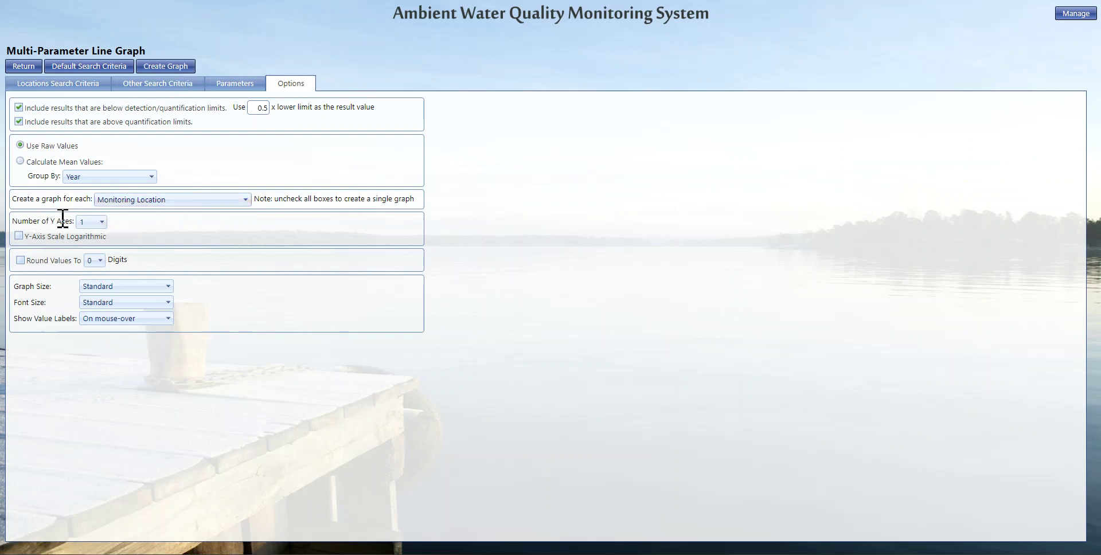
pyautogui.click(93, 222)
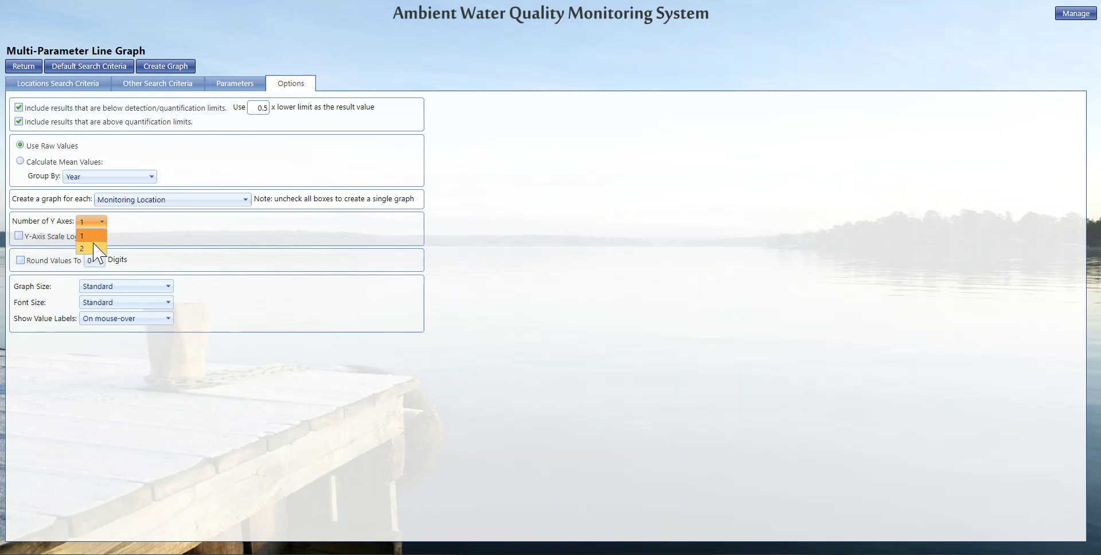
pyautogui.click(94, 247)
pyautogui.click(184, 67)
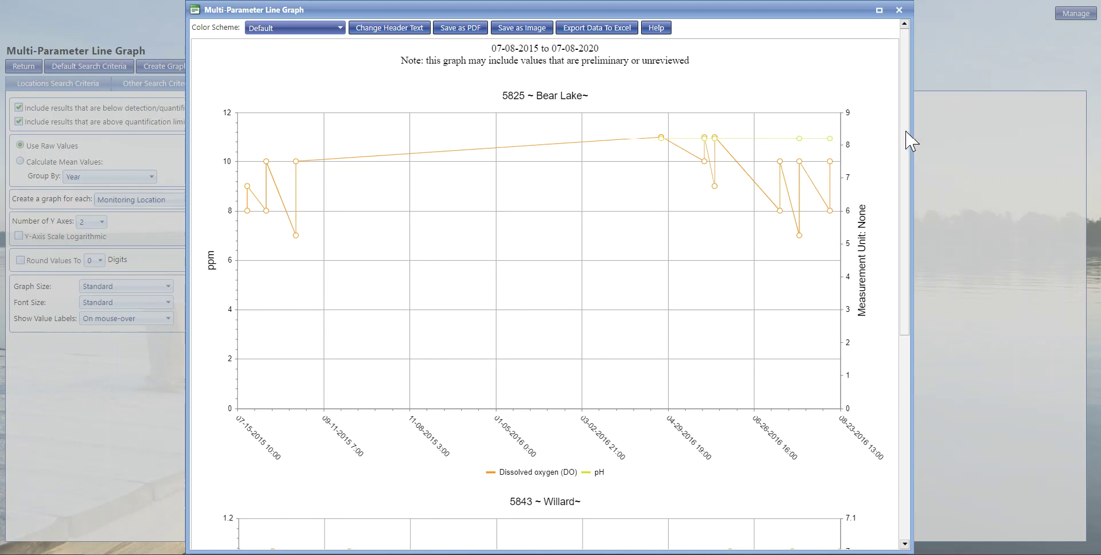
# Step: Examine the data points and both axes of the Bear Lake graph, enlarge its plotted range, and view the Willard graph
pyautogui.moveTo(908, 107); pyautogui.dragTo(905, 81)
pyautogui.moveTo(315, 160)
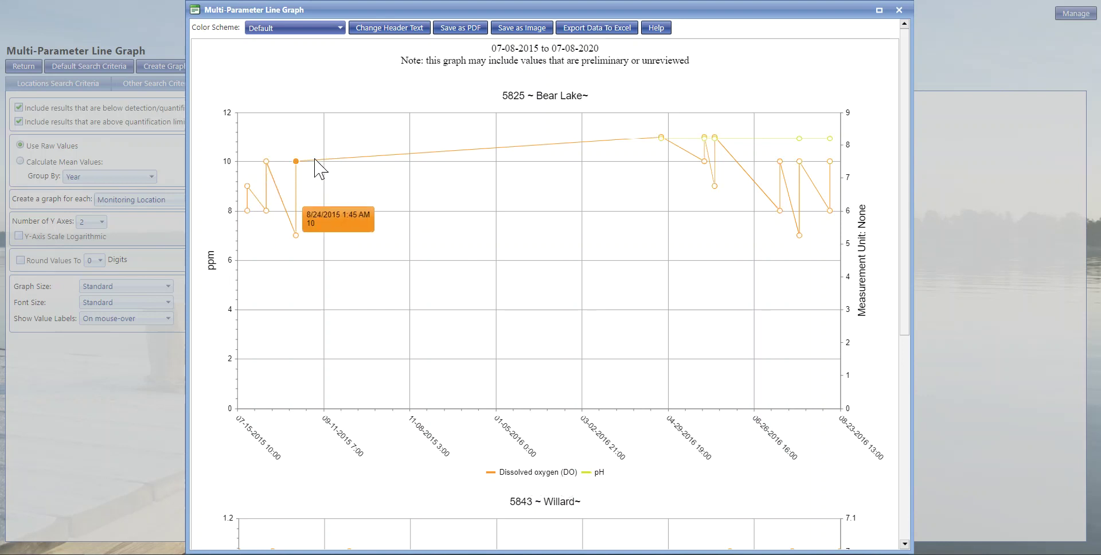
pyautogui.moveTo(842, 153)
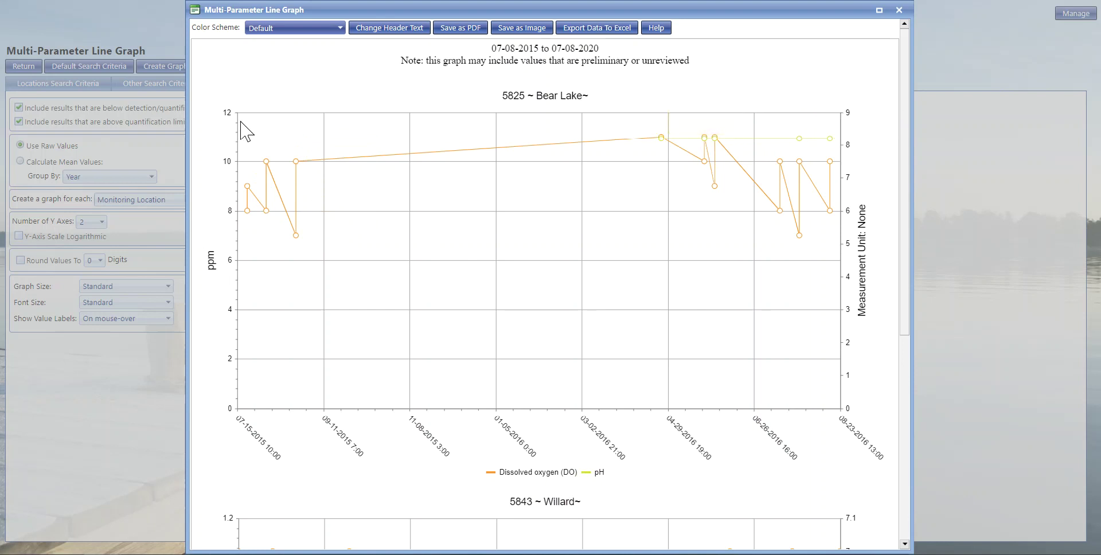
pyautogui.moveTo(240, 122); pyautogui.dragTo(859, 248)
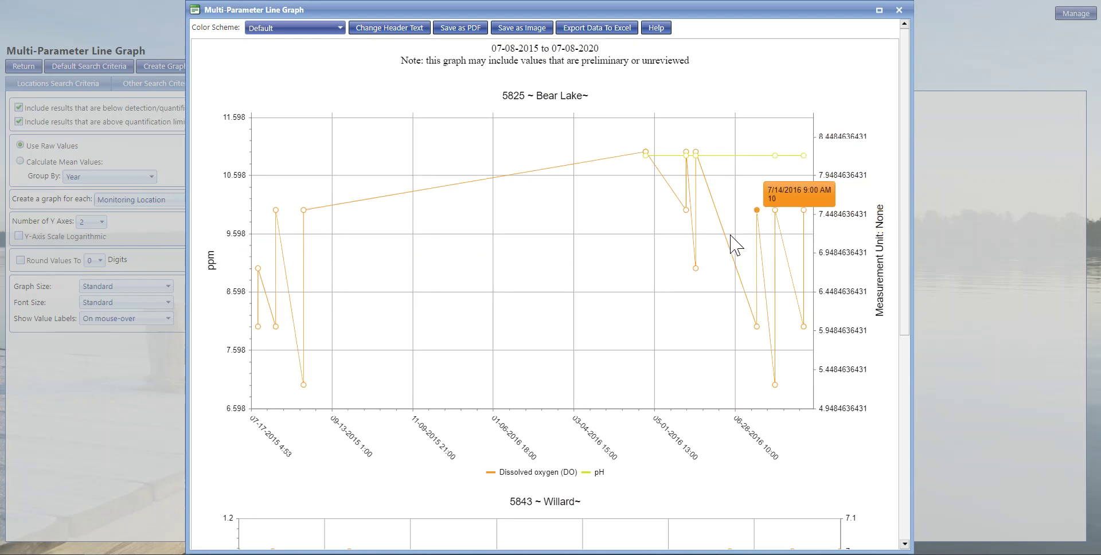
pyautogui.moveTo(905, 192); pyautogui.dragTo(918, 410)
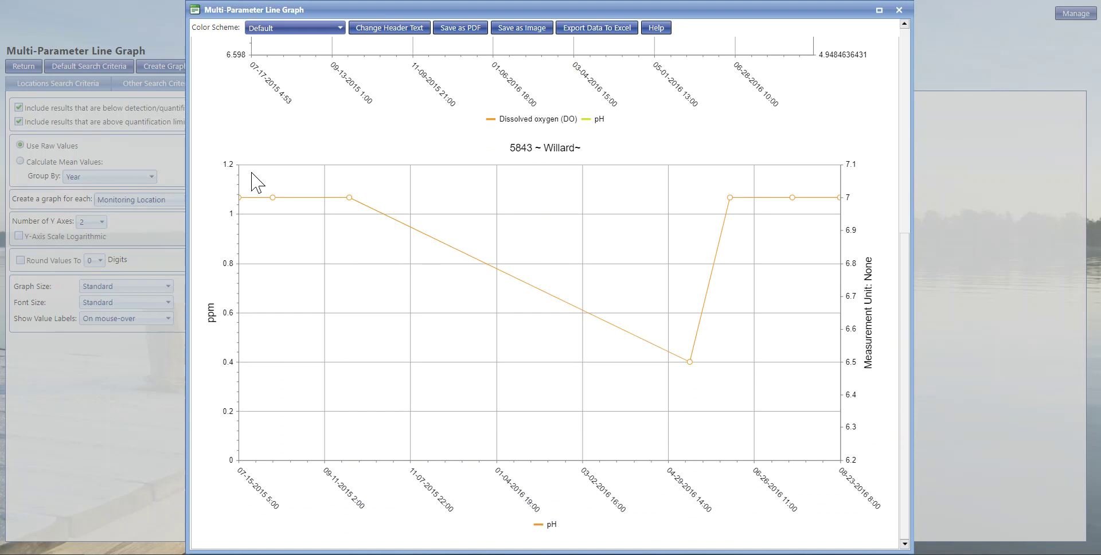
# Step: Enlarge the plotted range of the Willard pH graph, restore the full range, and close the graph window
pyautogui.moveTo(252, 172); pyautogui.dragTo(854, 383)
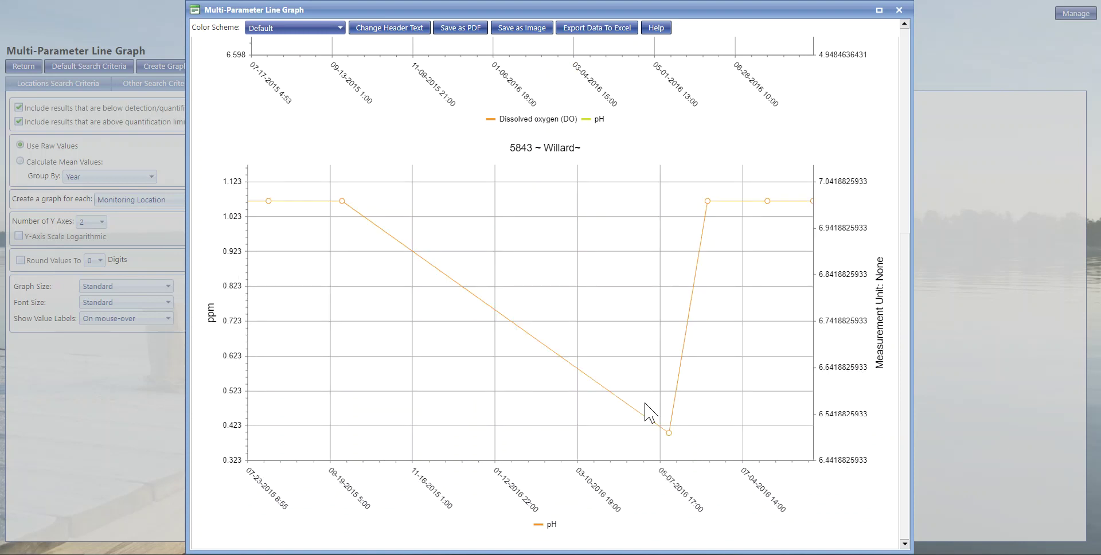
pyautogui.scroll(2, 534, 341)
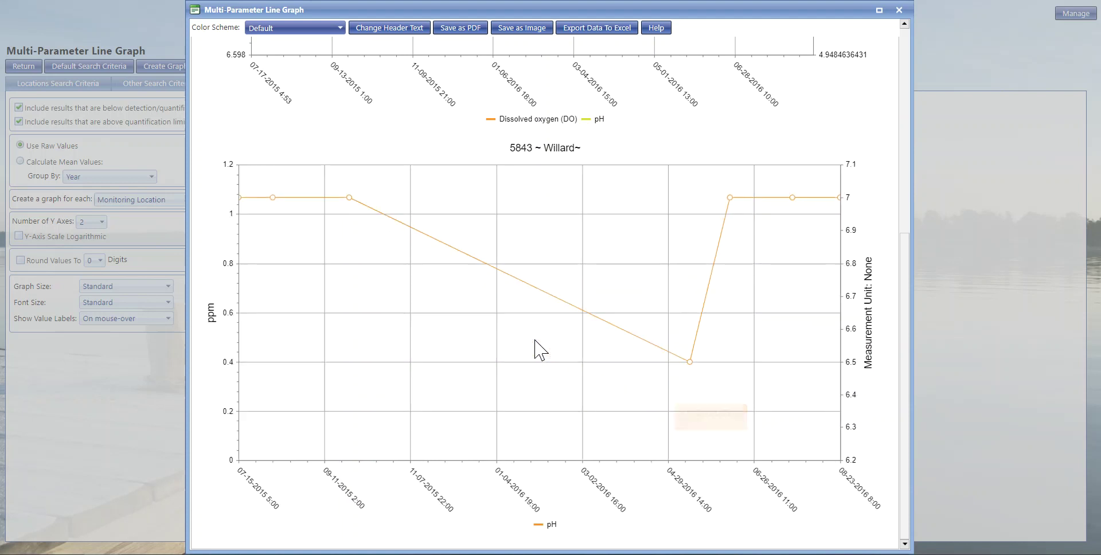
pyautogui.scroll(-2, 534, 348)
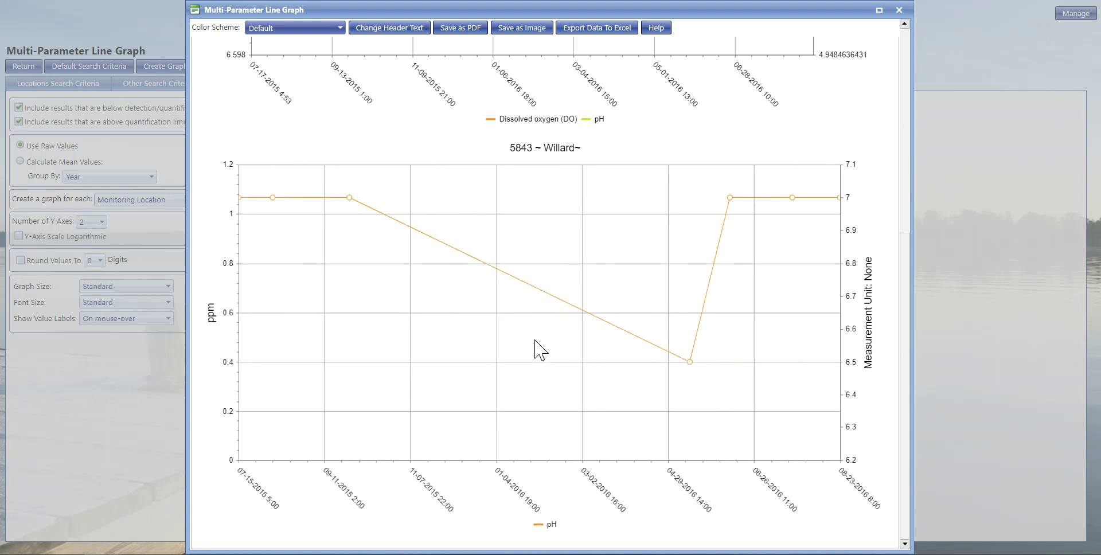
pyautogui.moveTo(905, 324); pyautogui.dragTo(934, 123)
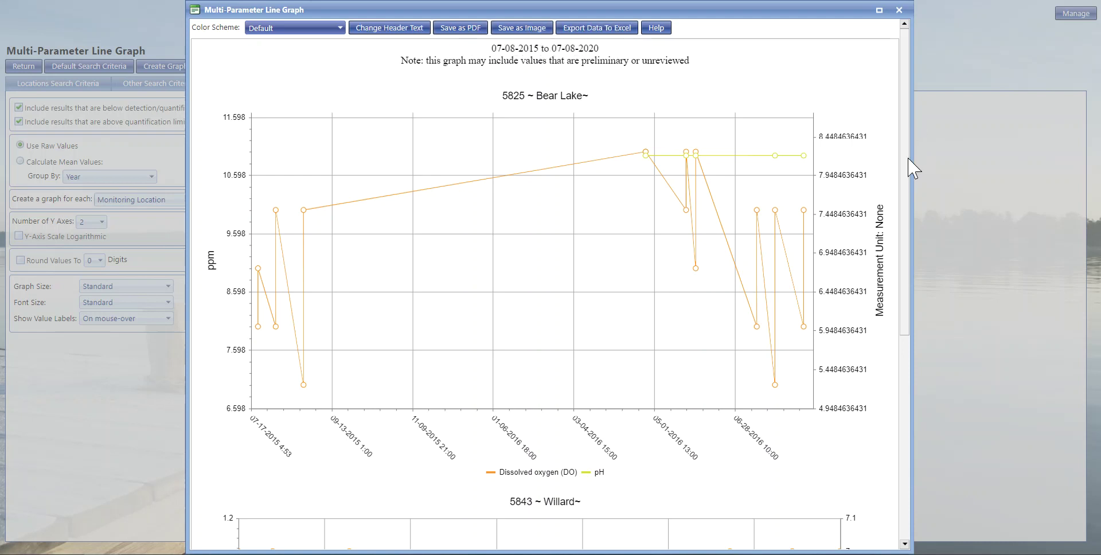
pyautogui.moveTo(906, 167); pyautogui.dragTo(905, 113)
pyautogui.click(899, 17)
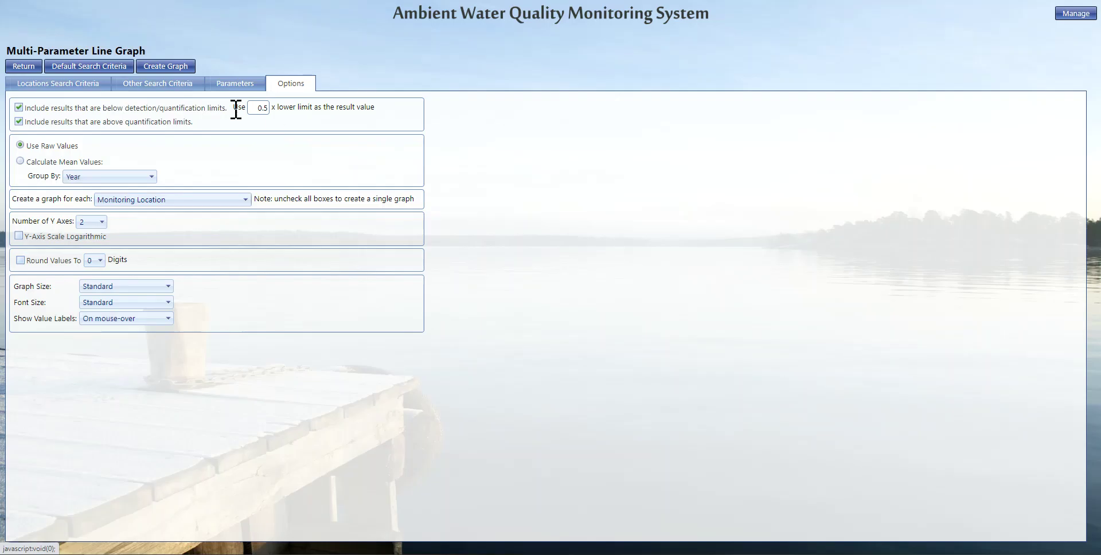
# Step: Return to the public data overview and view the search options of the Exceedance Map and Filtered Map
pyautogui.click(18, 69)
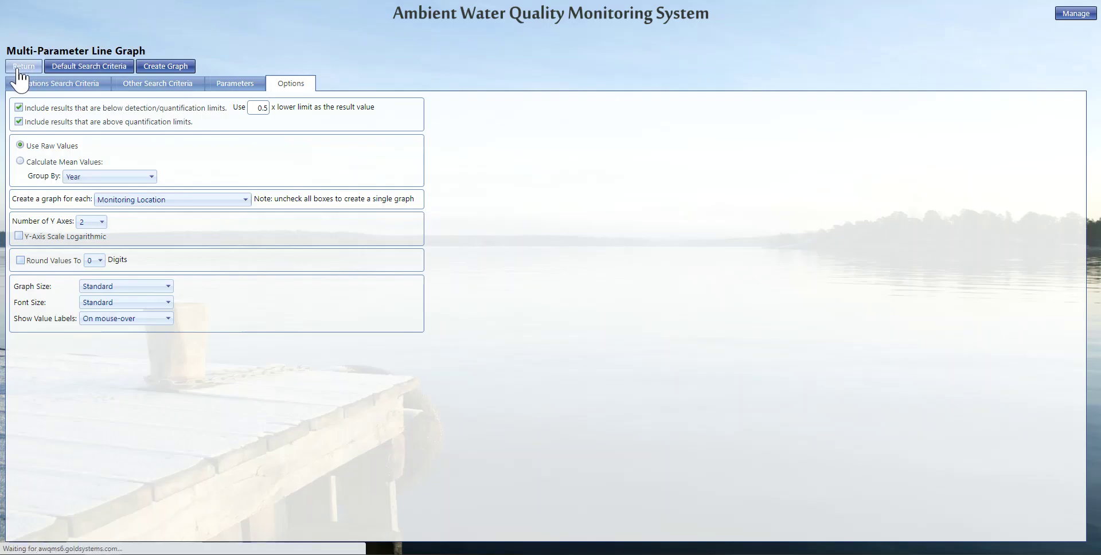
pyautogui.click(80, 69)
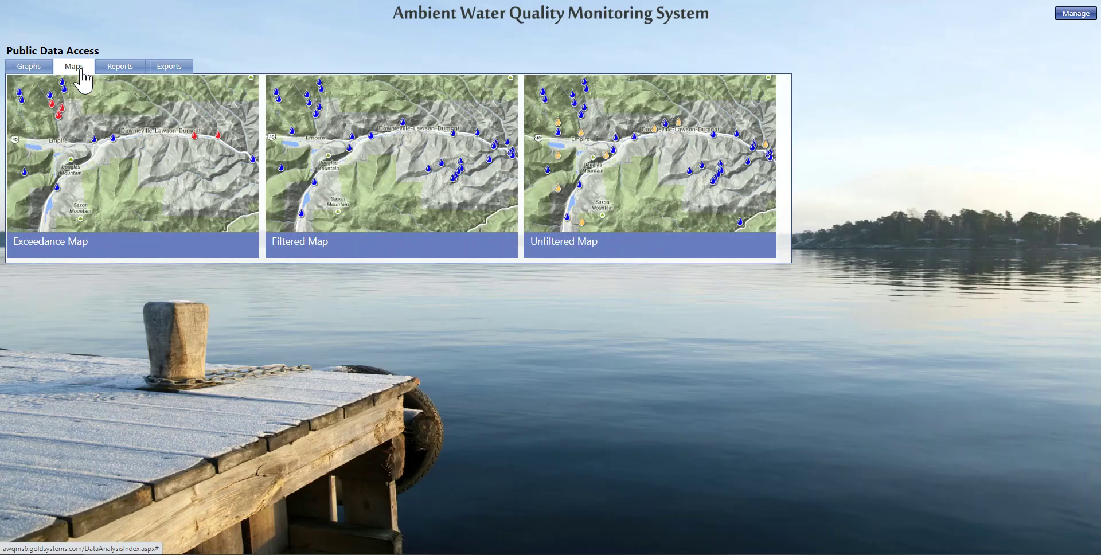
pyautogui.moveTo(105, 118)
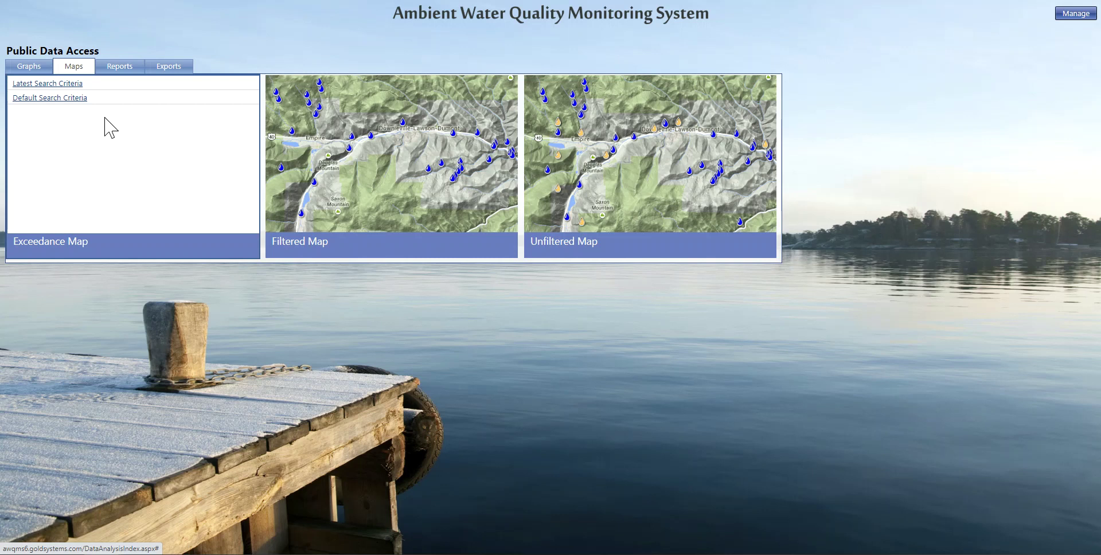
pyautogui.moveTo(354, 116)
# Step: Create a Site Visit Detail Report for Dissolved oxygen (DO) and pH from the latest search criteria
pyautogui.click(122, 69)
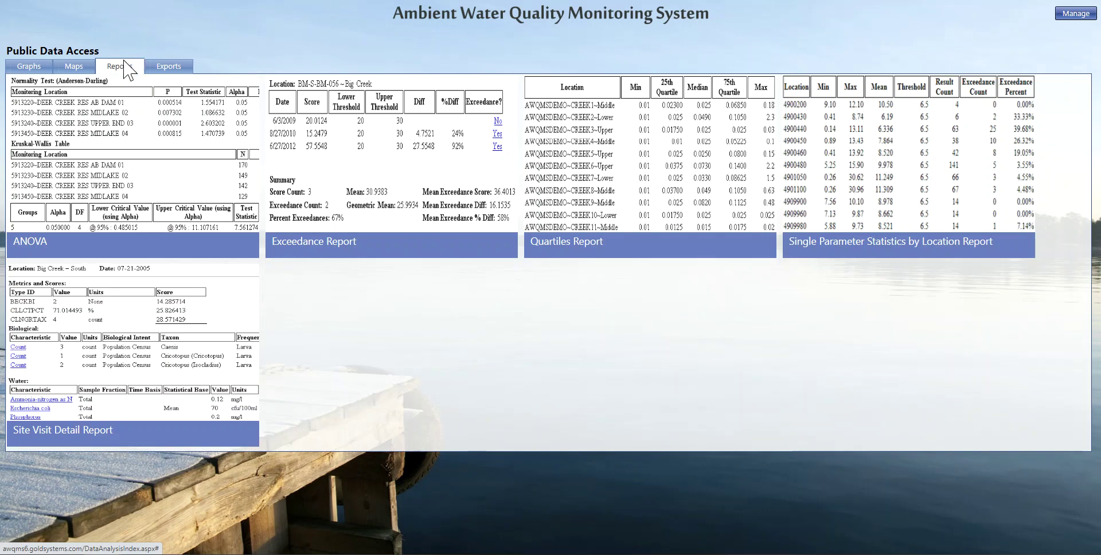
pyautogui.moveTo(65, 322)
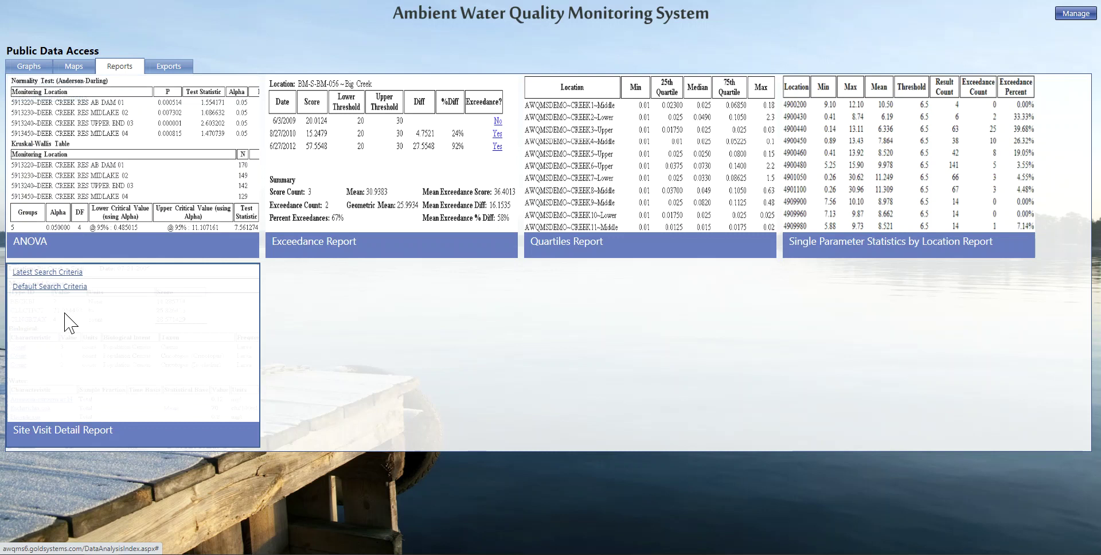
pyautogui.click(48, 273)
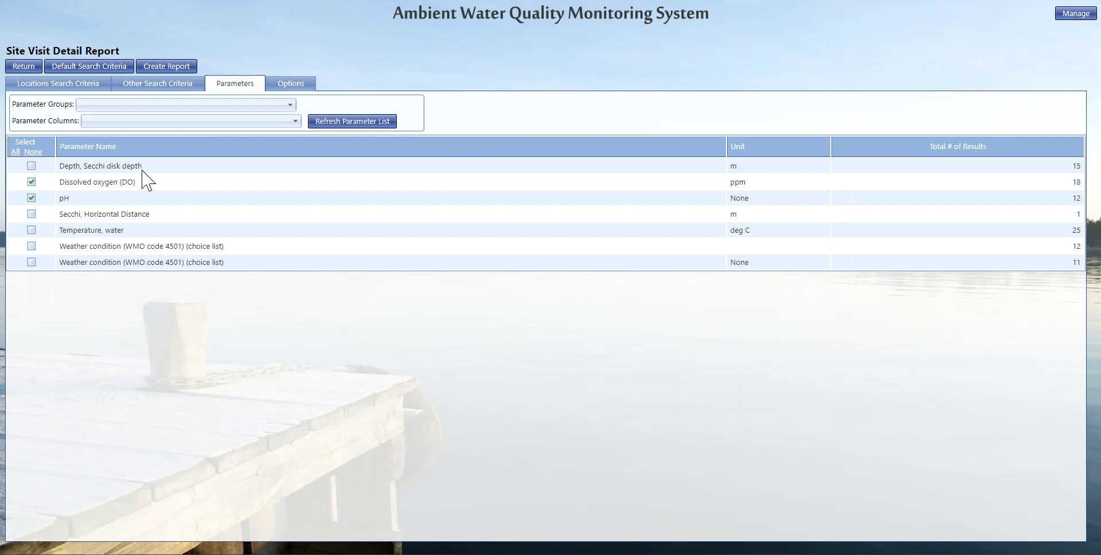
pyautogui.click(182, 69)
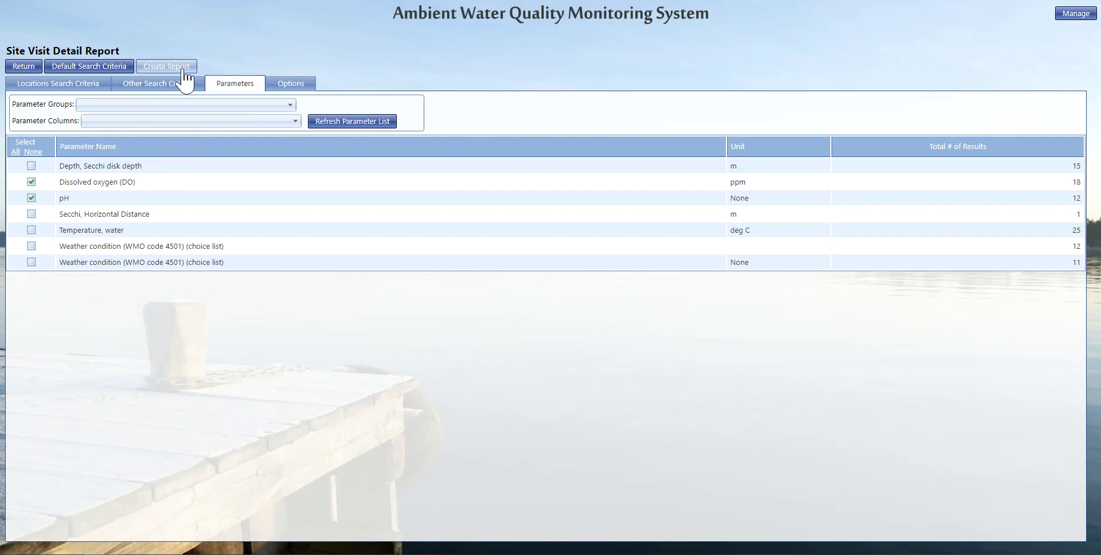
pyautogui.click(183, 70)
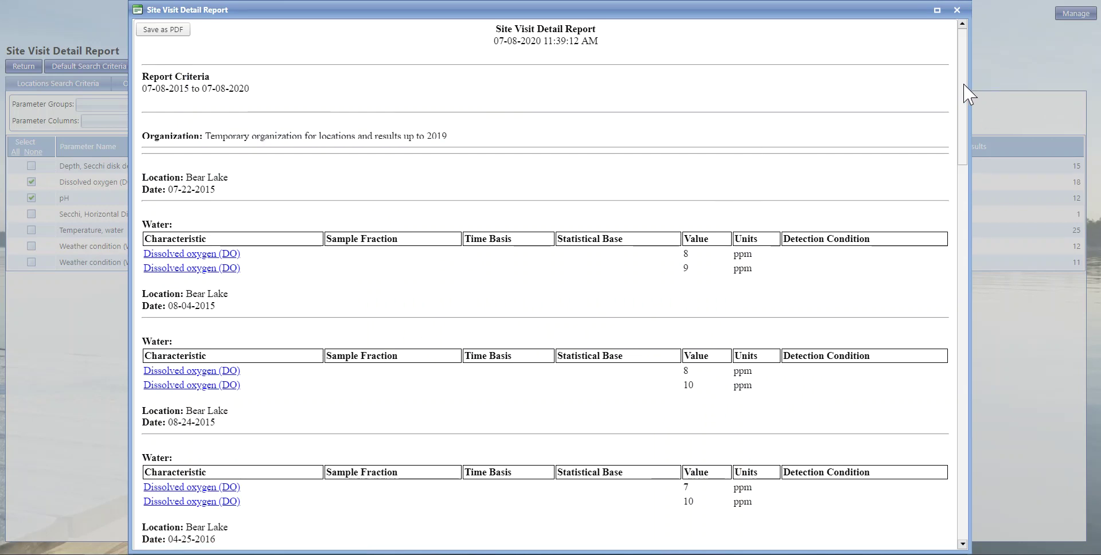
# Step: Read the site visit report from start to end, close it, and return to the list of reports
pyautogui.moveTo(964, 85); pyautogui.dragTo(927, 490)
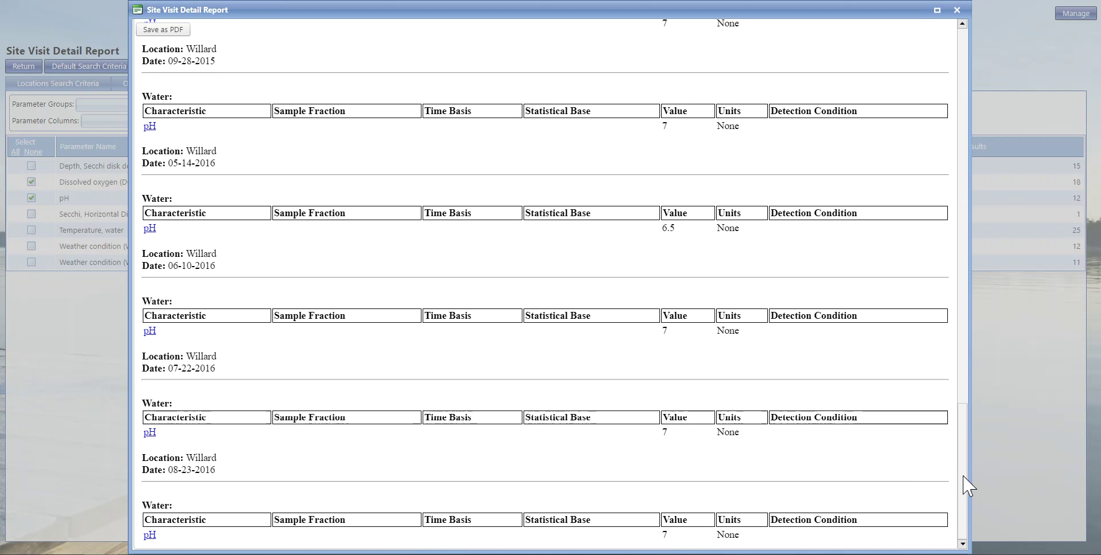
pyautogui.moveTo(966, 482); pyautogui.dragTo(959, 92)
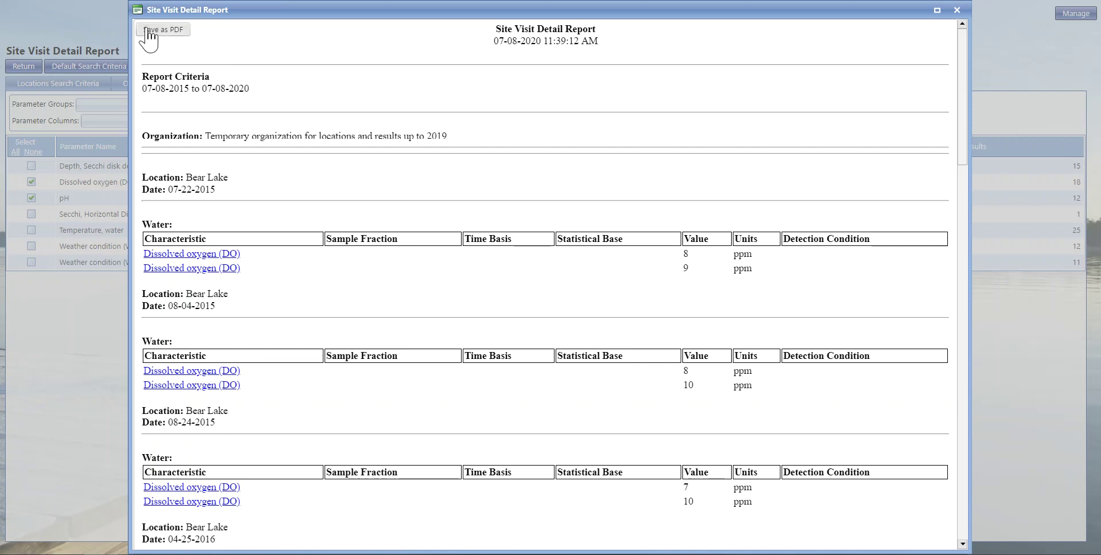
pyautogui.click(957, 10)
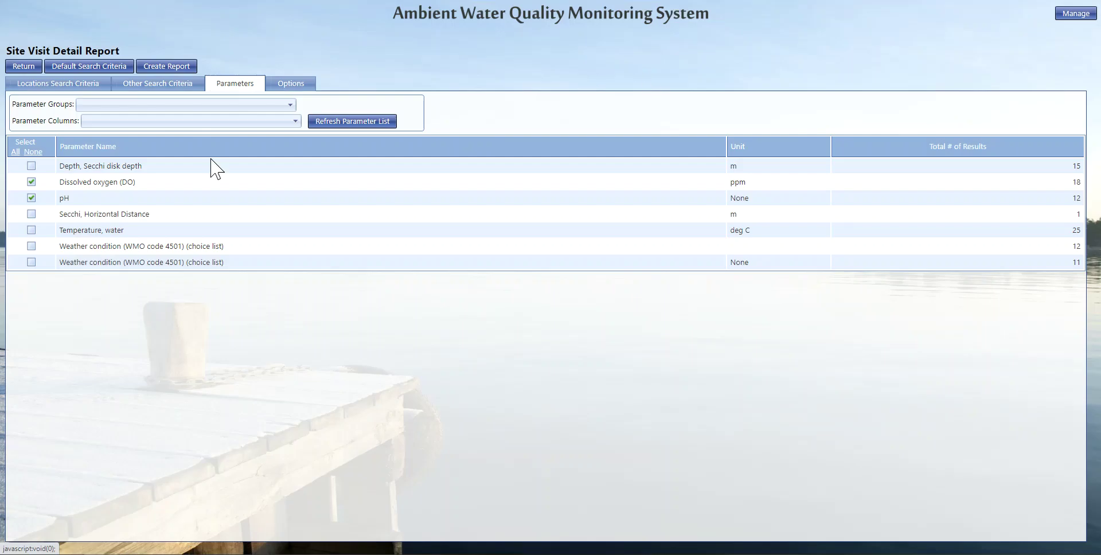
pyautogui.click(23, 67)
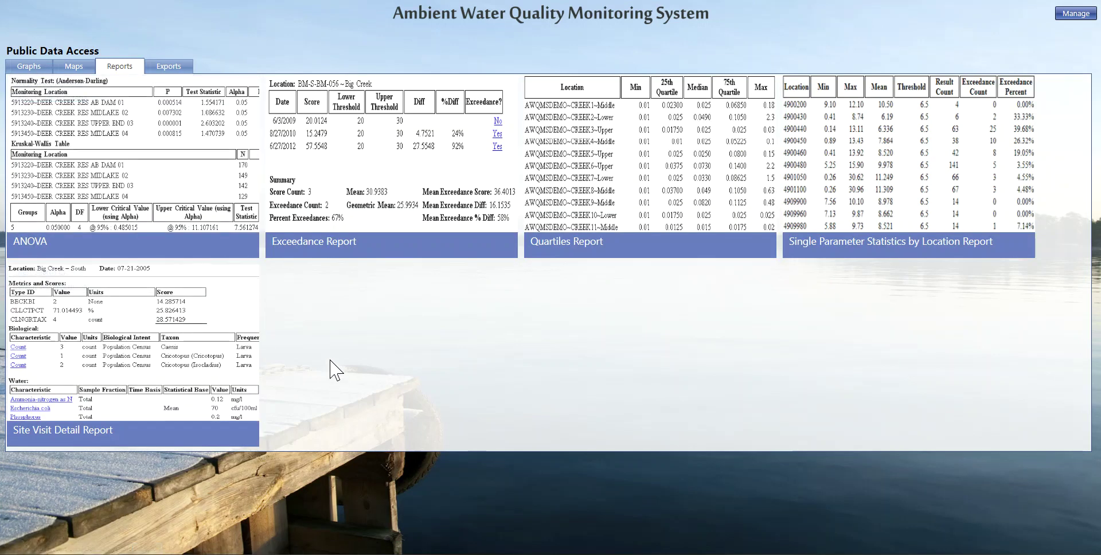
# Step: Create a Quartiles Report for Dissolved oxygen (DO) from the latest search criteria and close it after viewing
pyautogui.moveTo(919, 133)
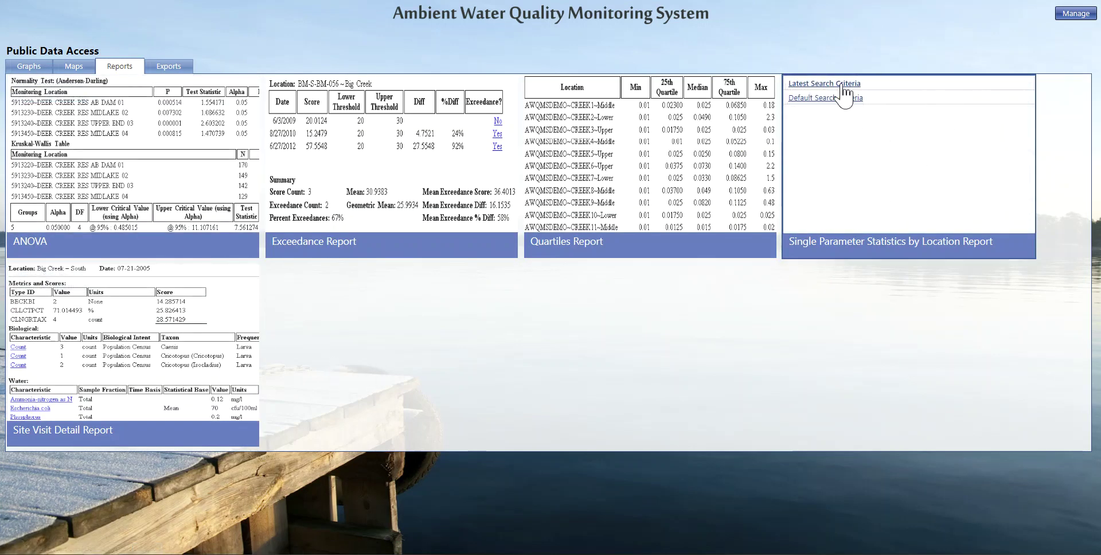
pyautogui.moveTo(631, 128)
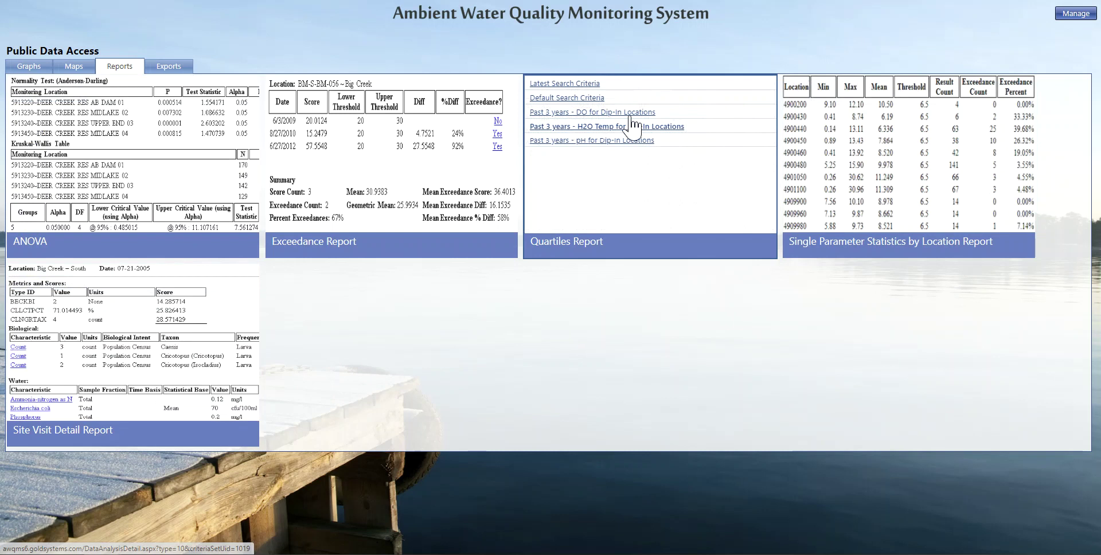
pyautogui.click(566, 85)
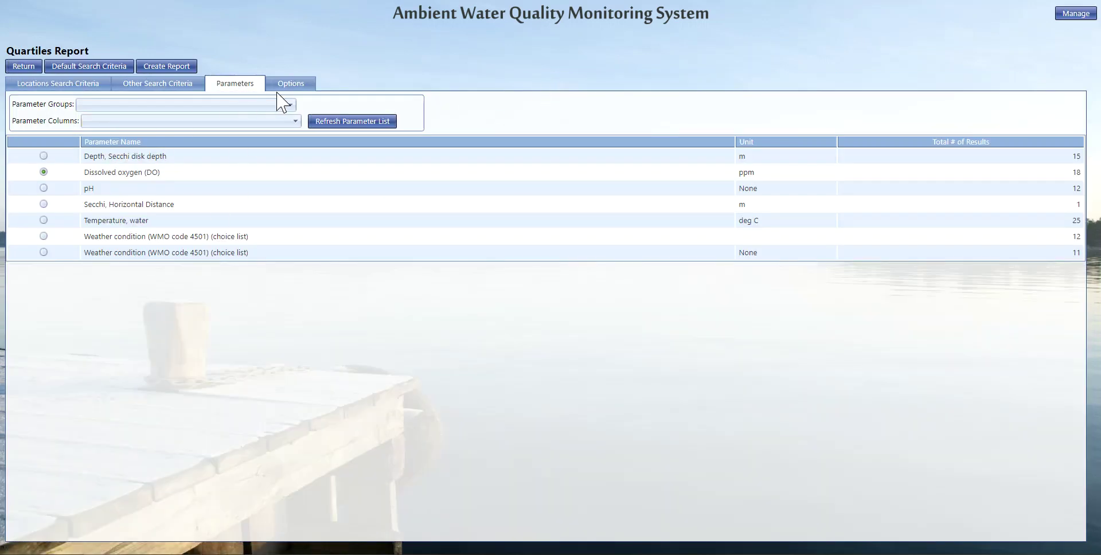
pyautogui.click(172, 67)
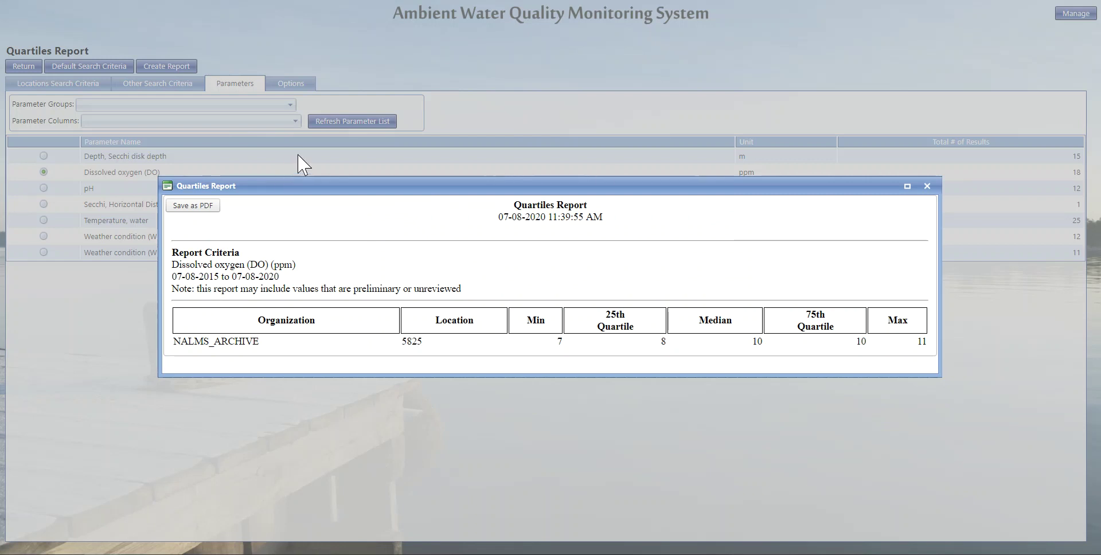
pyautogui.click(927, 186)
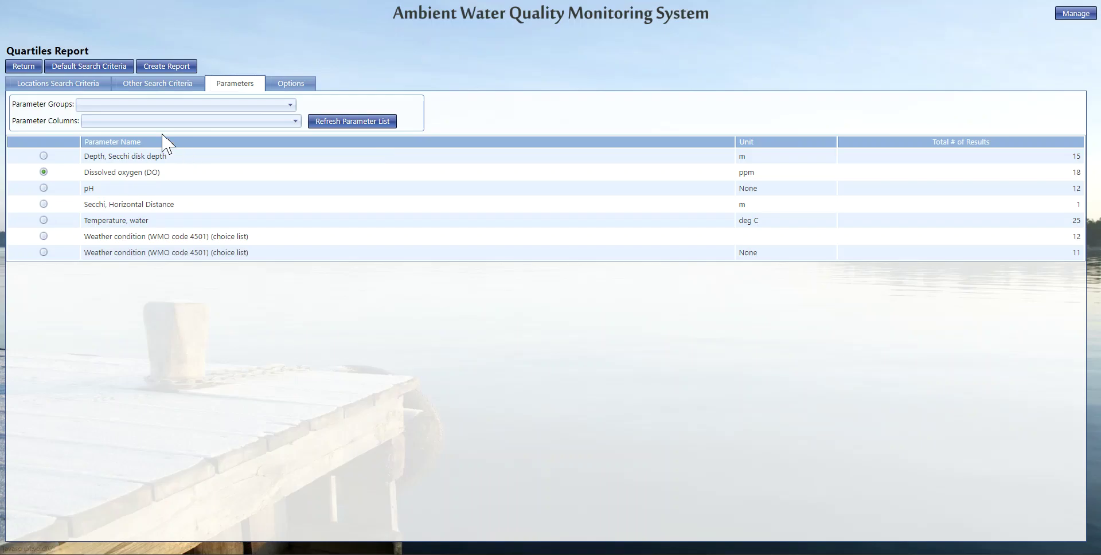
# Step: Leave the Quartiles Report setup and view the available export types in the public data overview
pyautogui.click(16, 70)
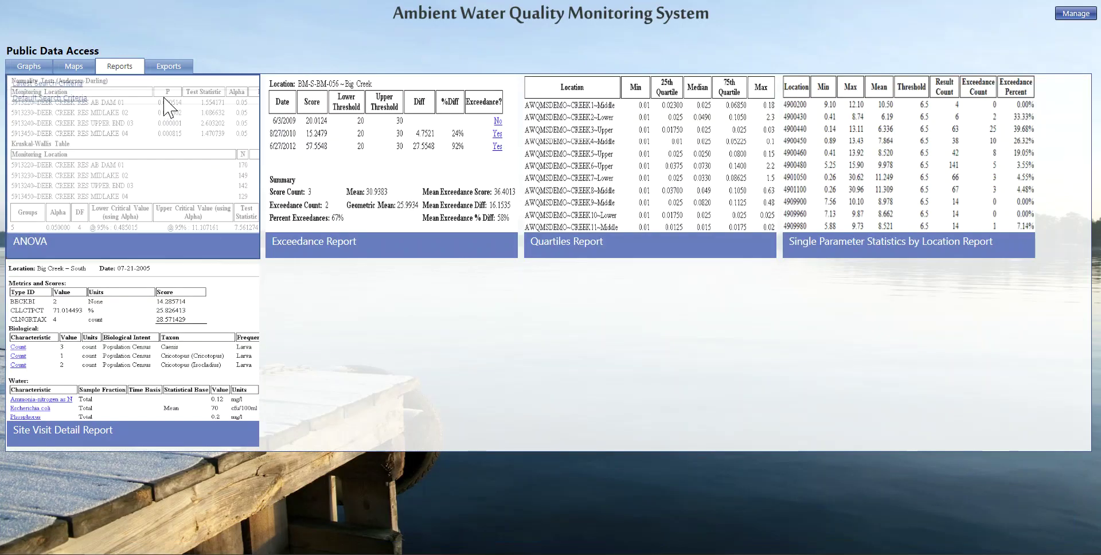
pyautogui.click(178, 70)
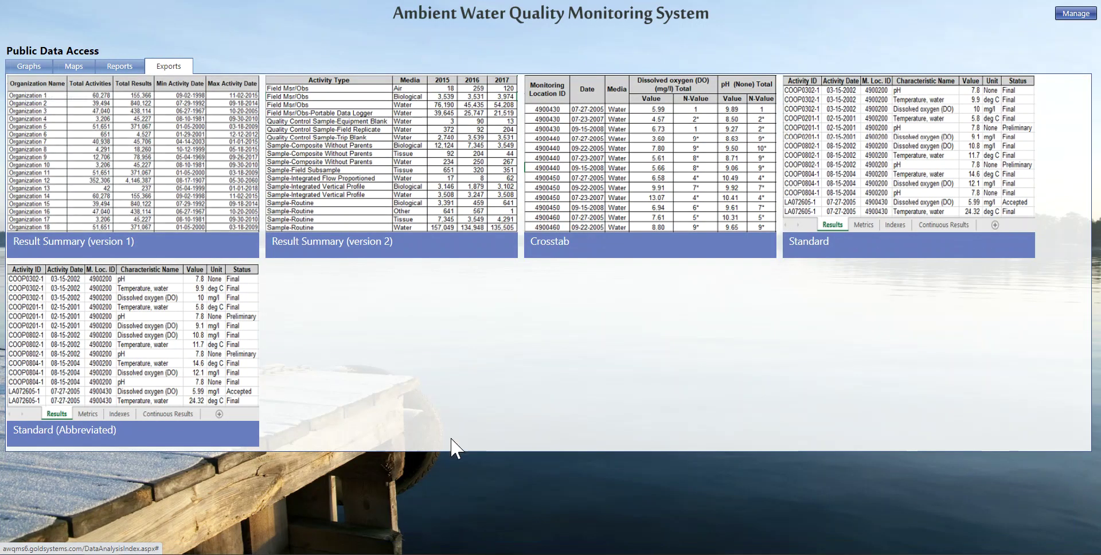